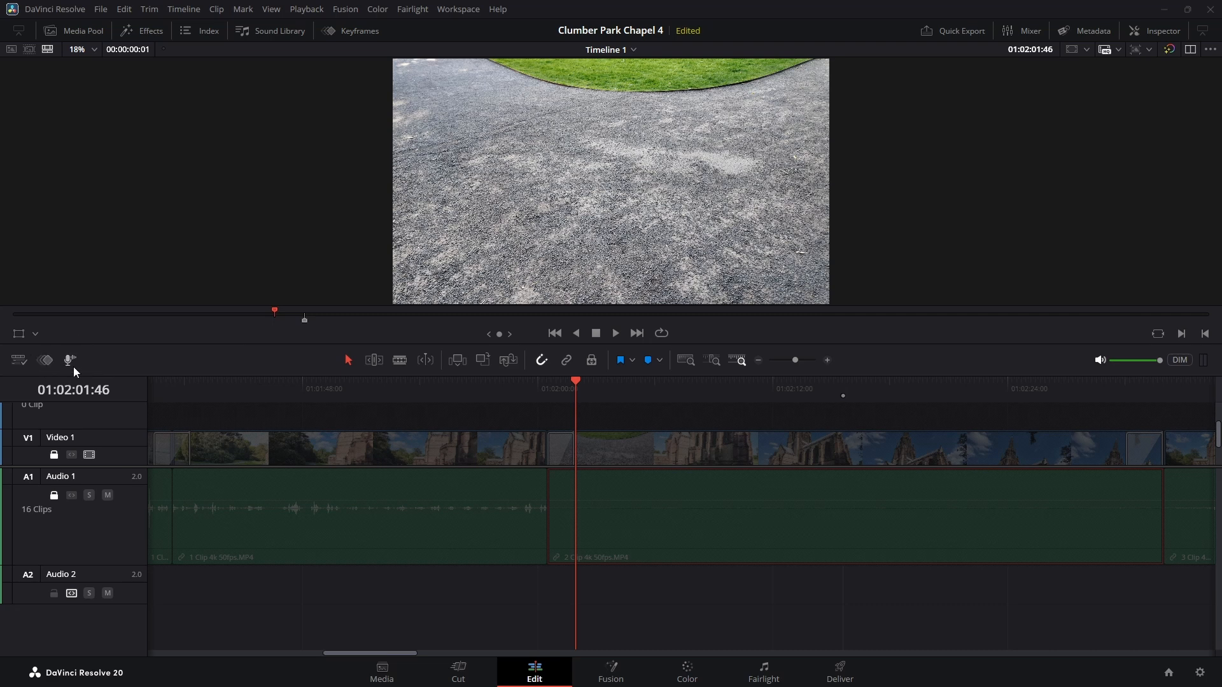
# Step: Open the voiceover recorder and set its audio input to Microphone (Yeti Nano) and its record track to Auto
pyautogui.click(70, 360)
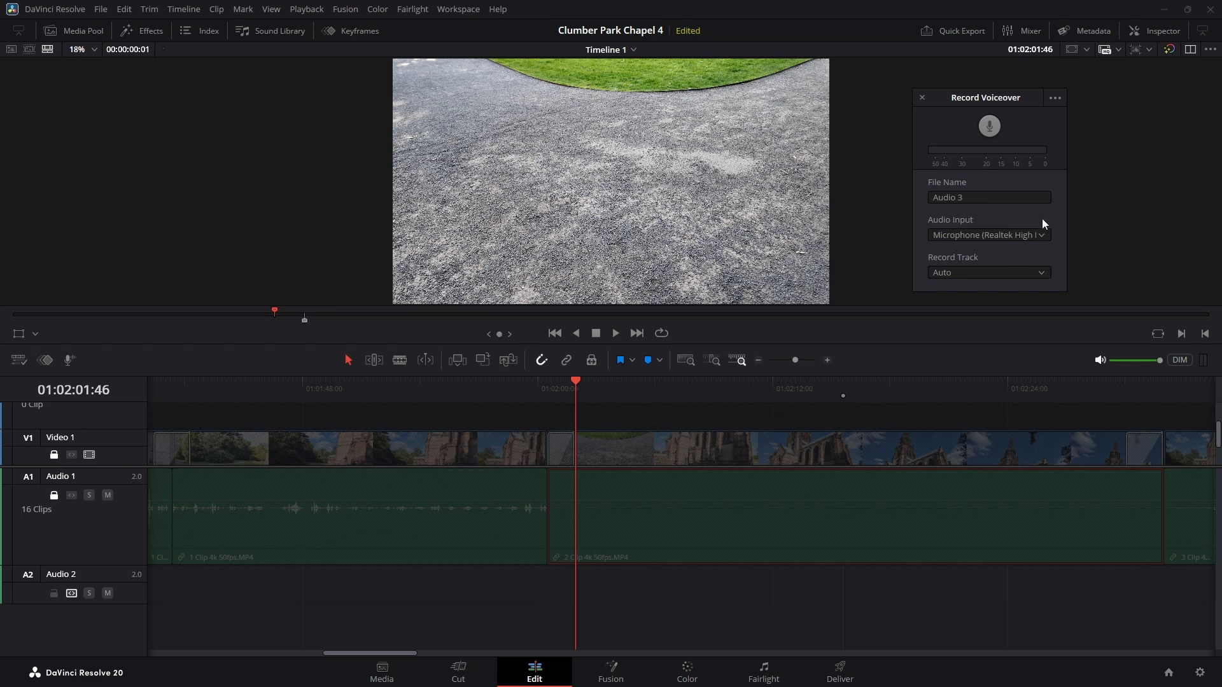
pyautogui.click(1041, 234)
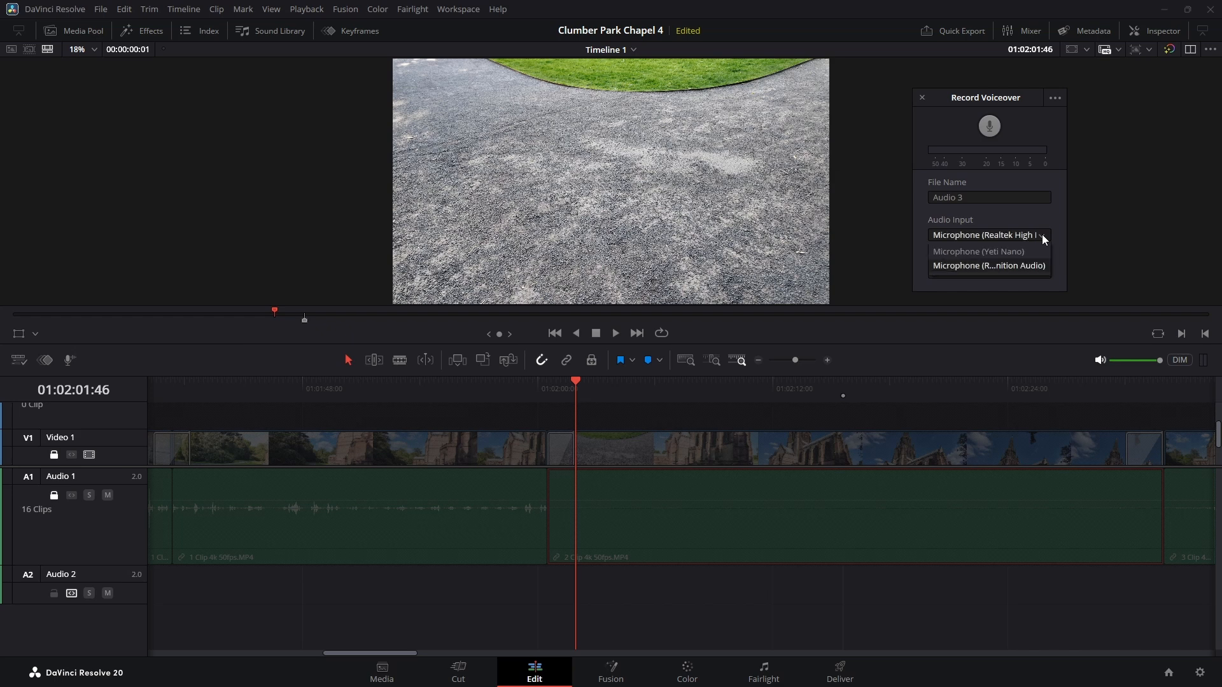
pyautogui.click(999, 250)
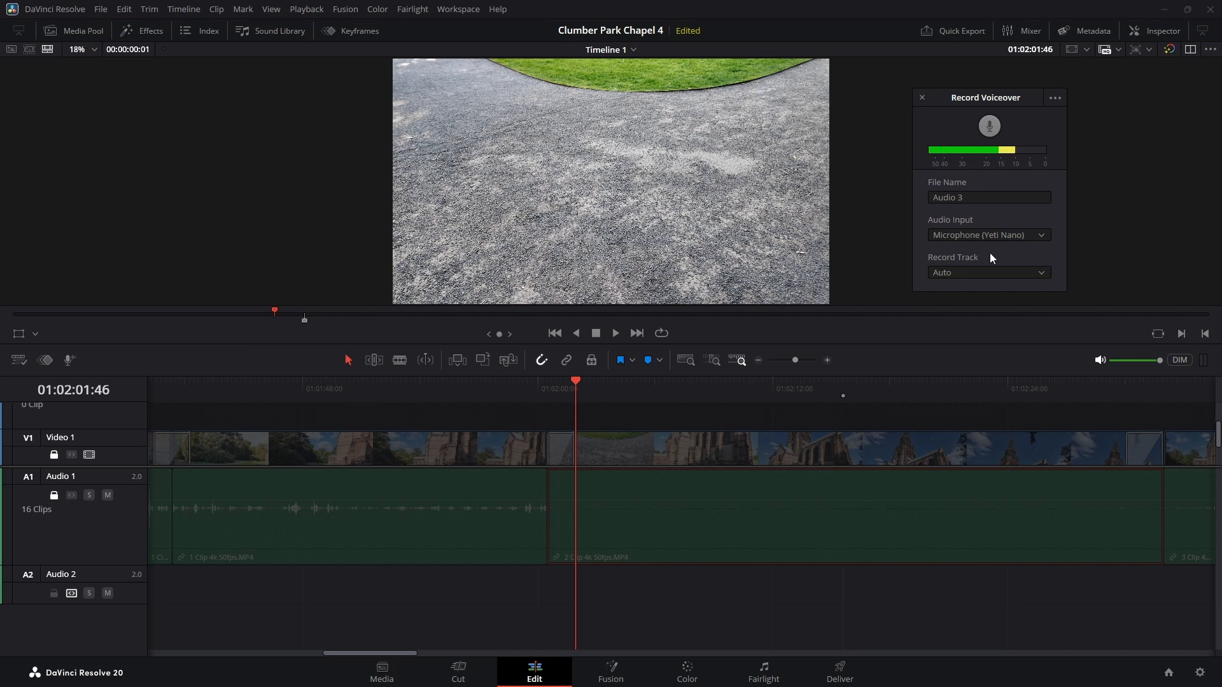
pyautogui.click(1042, 273)
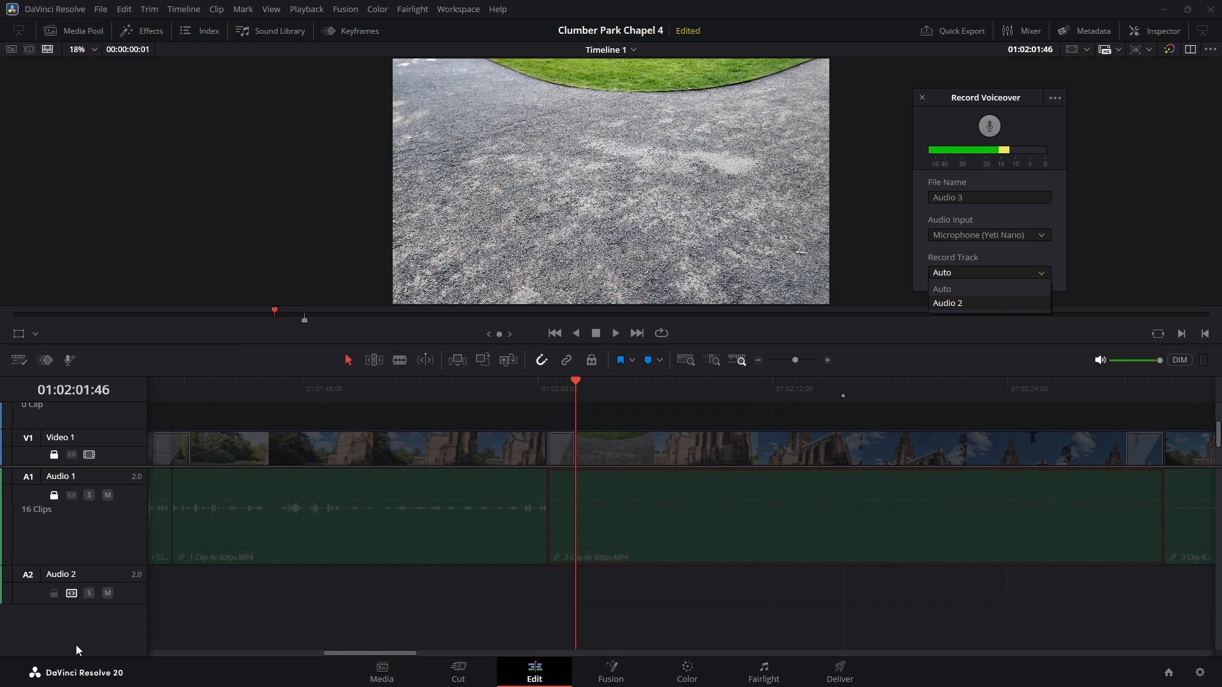
pyautogui.click(1009, 289)
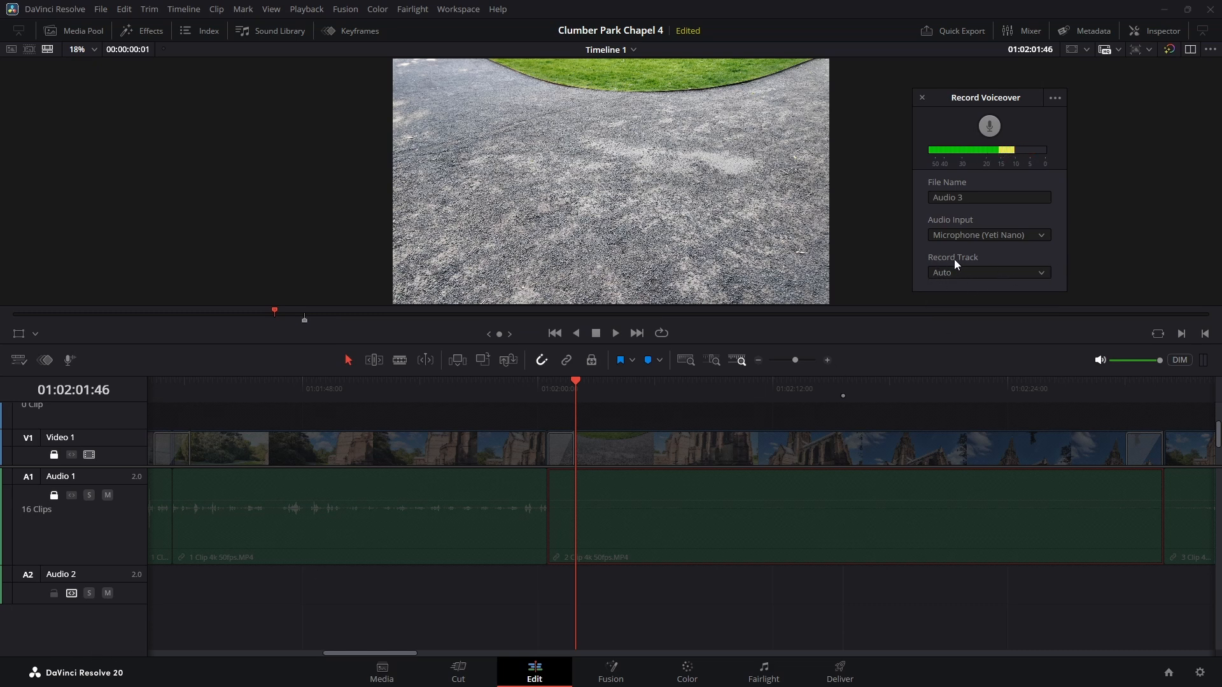
# Step: Turn on Input Monitoring for the voiceover recording and switch it back off
pyautogui.click(1054, 97)
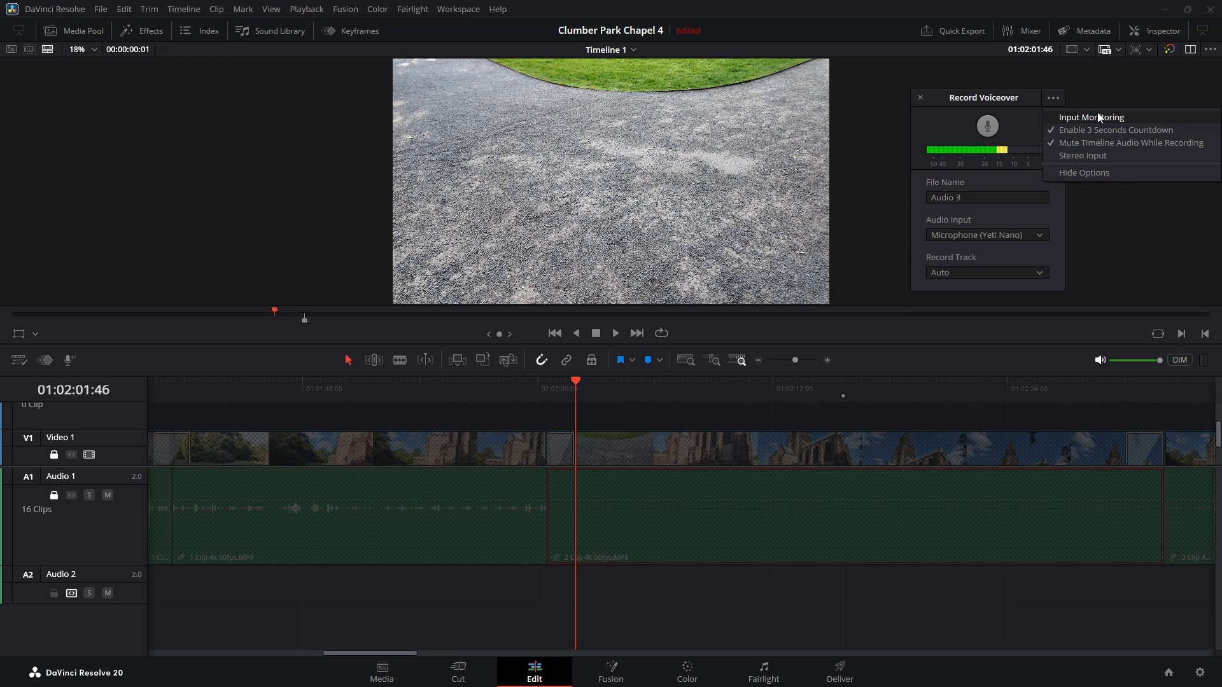
pyautogui.click(1053, 116)
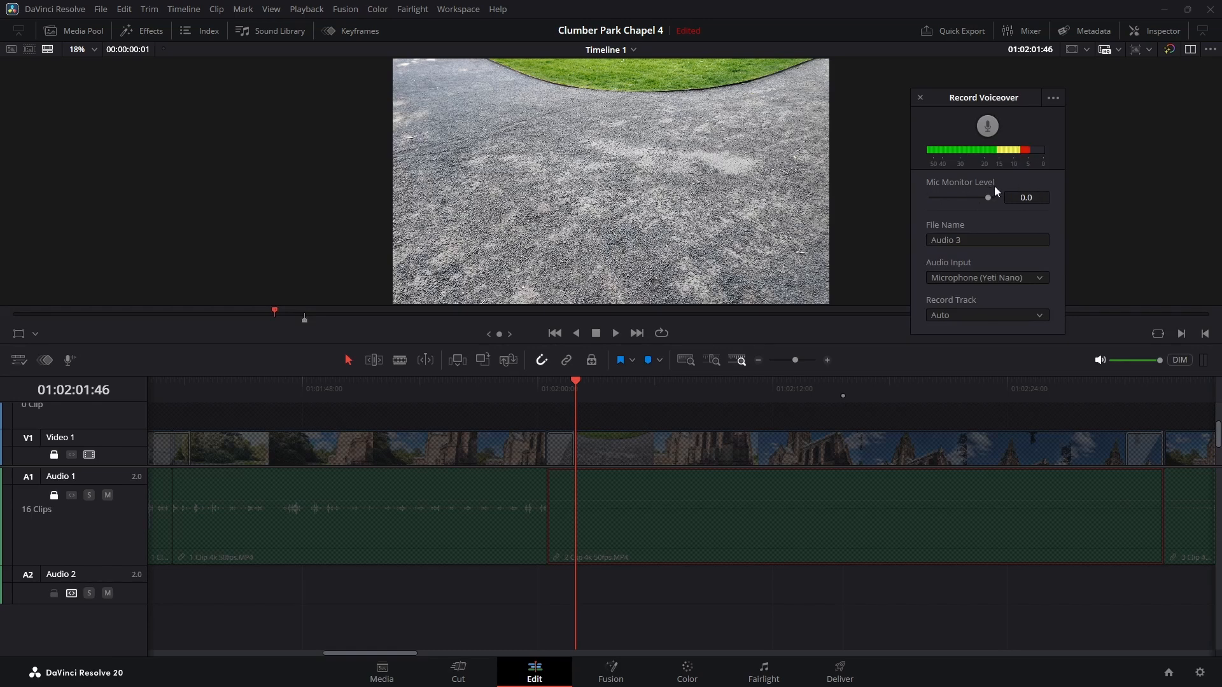
pyautogui.click(1053, 98)
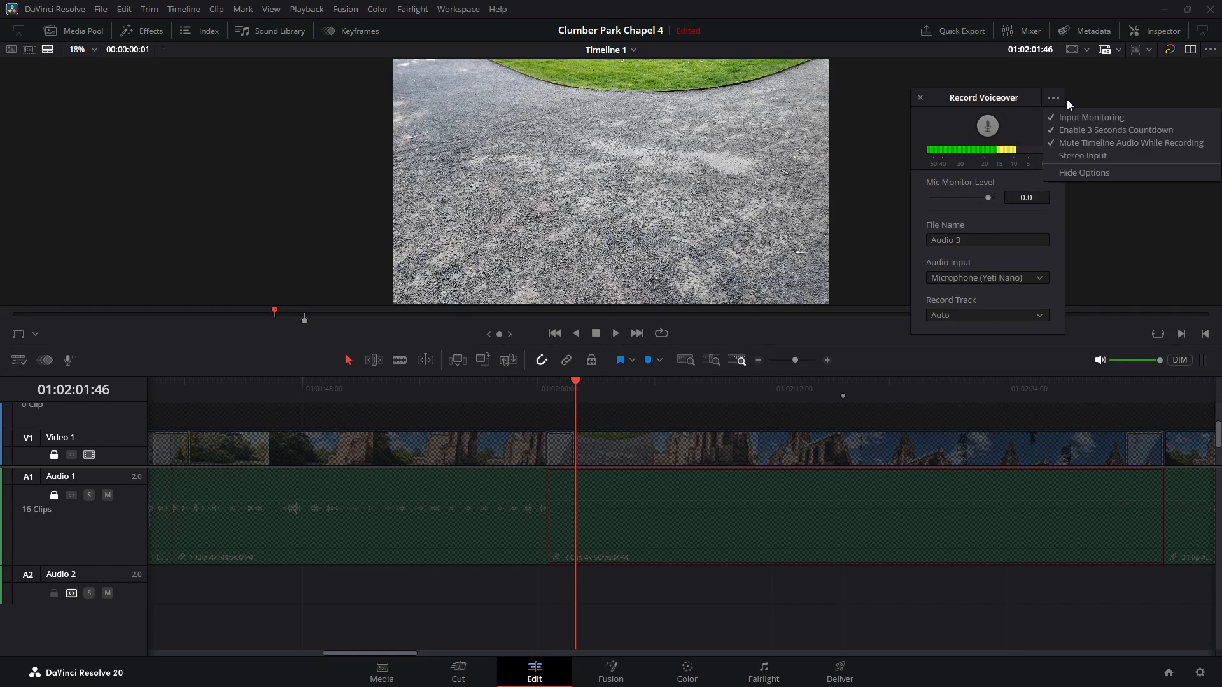
pyautogui.click(1066, 119)
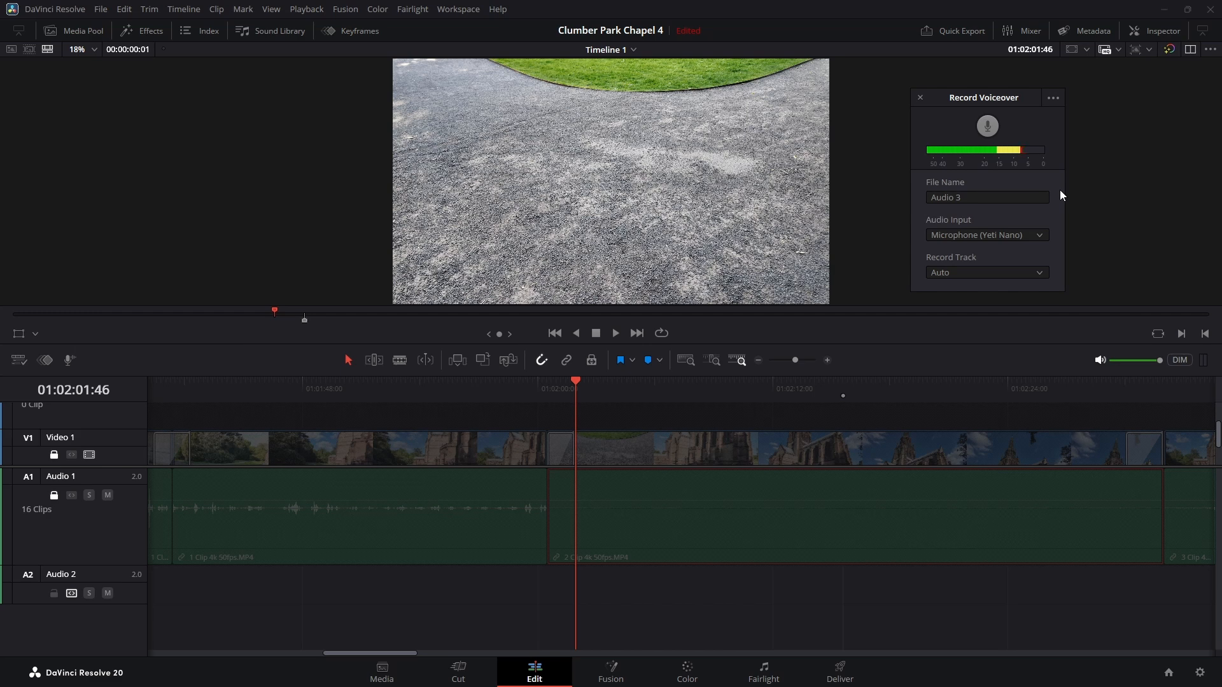
# Step: Collapse the voiceover recorder's file name, input and track options and show them again
pyautogui.click(1053, 98)
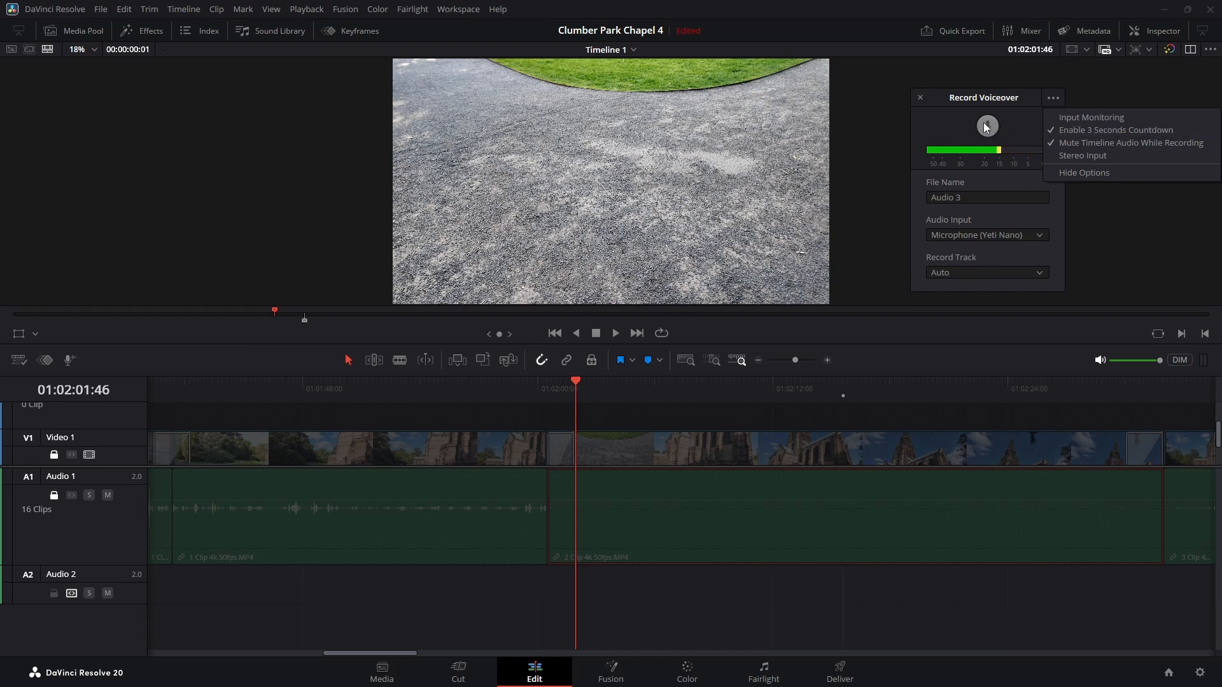
pyautogui.click(1056, 99)
pyautogui.click(1058, 100)
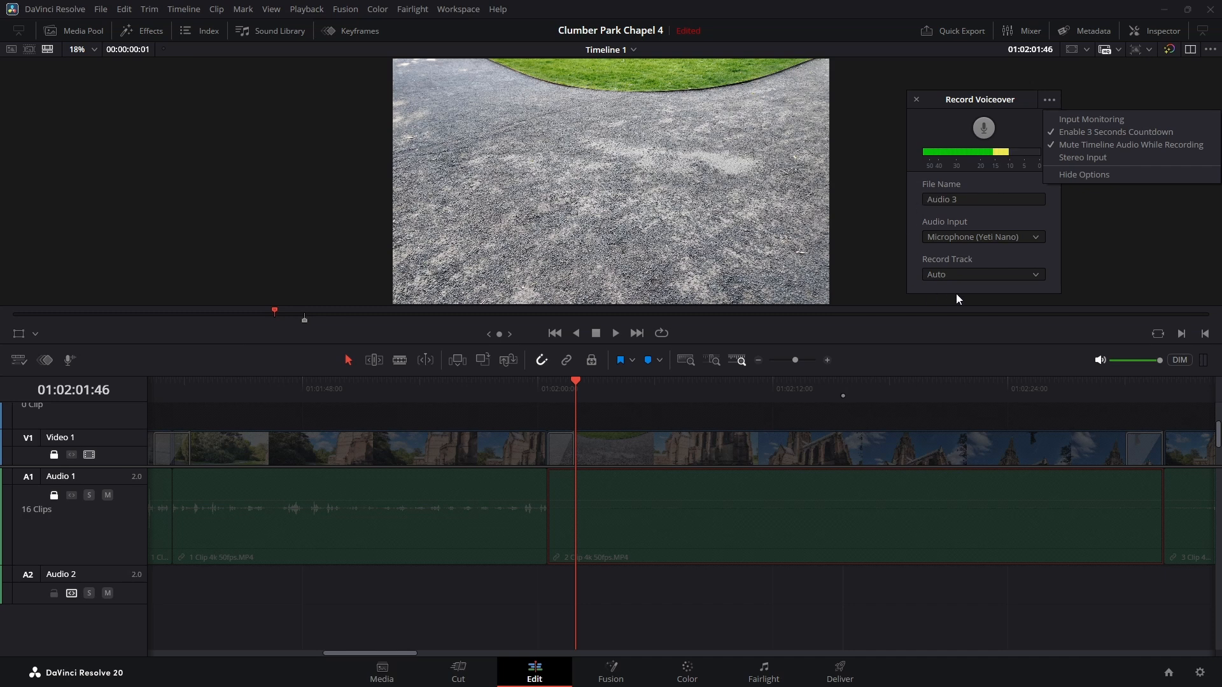
pyautogui.click(1094, 174)
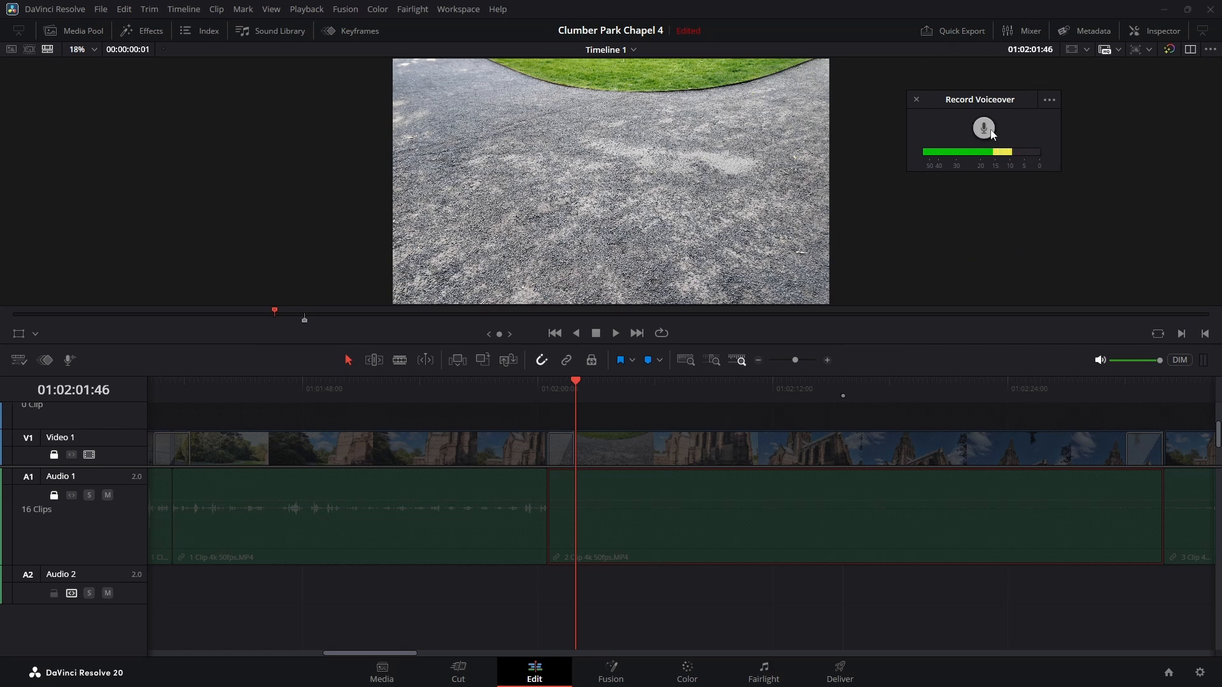
pyautogui.click(1056, 99)
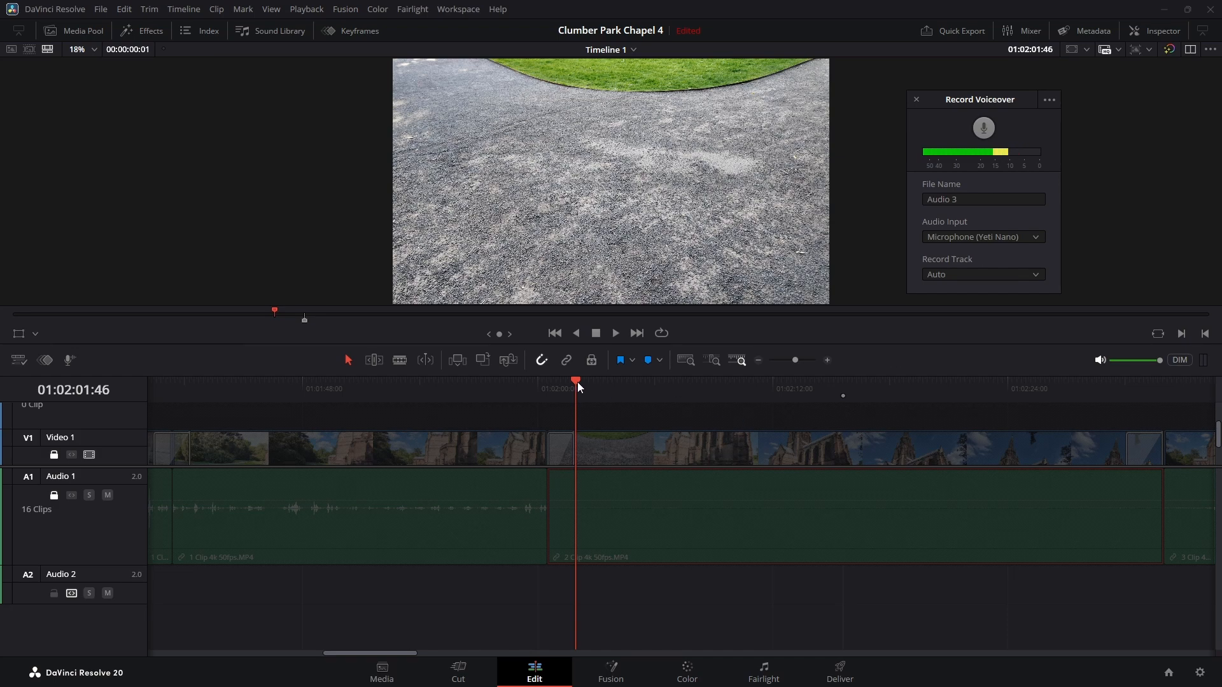
# Step: Record a voiceover of about 40 seconds starting at 01:02:01:46 on the timeline
pyautogui.moveTo(578, 382)
pyautogui.mouseDown()
pyautogui.moveTo(878, 389)
pyautogui.moveTo(576, 405)
pyautogui.mouseUp()
pyautogui.click(984, 128)
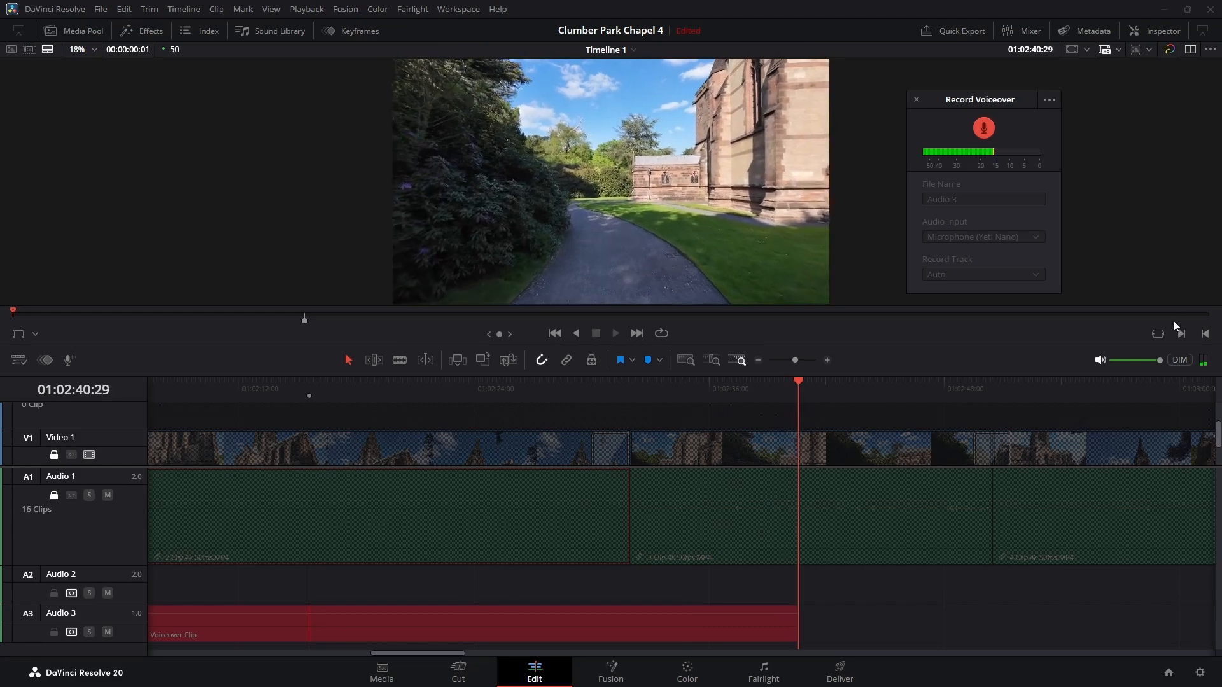
pyautogui.click(991, 127)
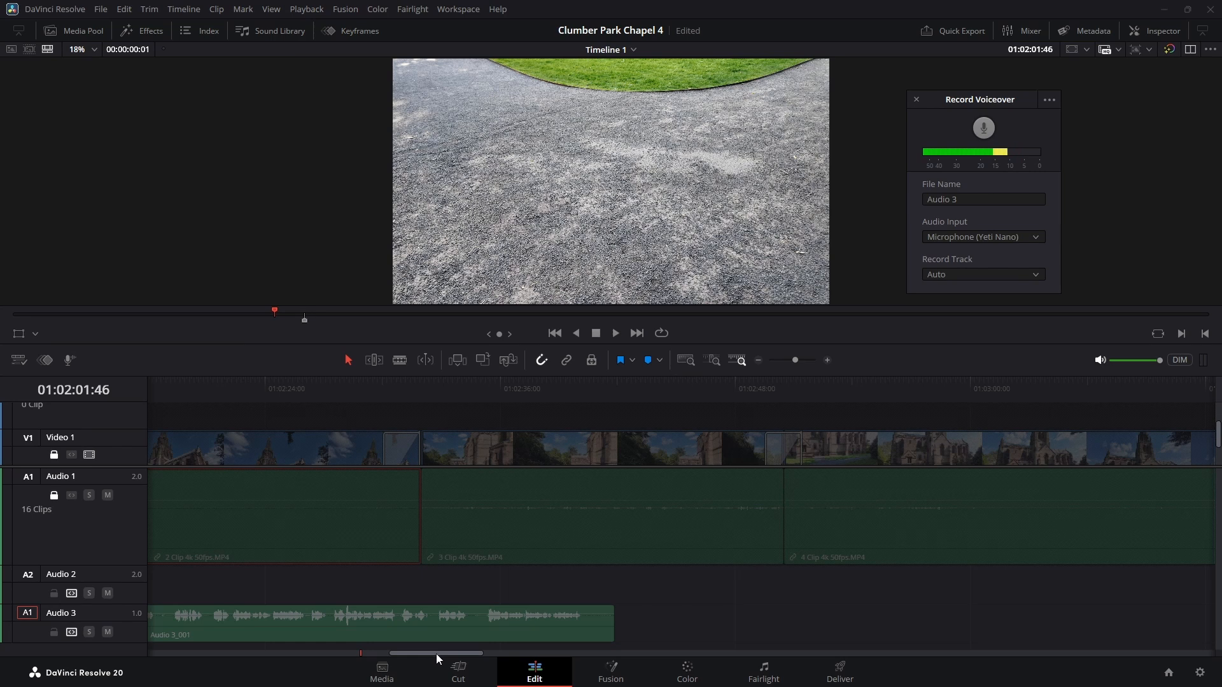
# Step: Play back the recorded voiceover from just before its start, at 01:01:59:41
pyautogui.moveTo(436, 654); pyautogui.dragTo(399, 663)
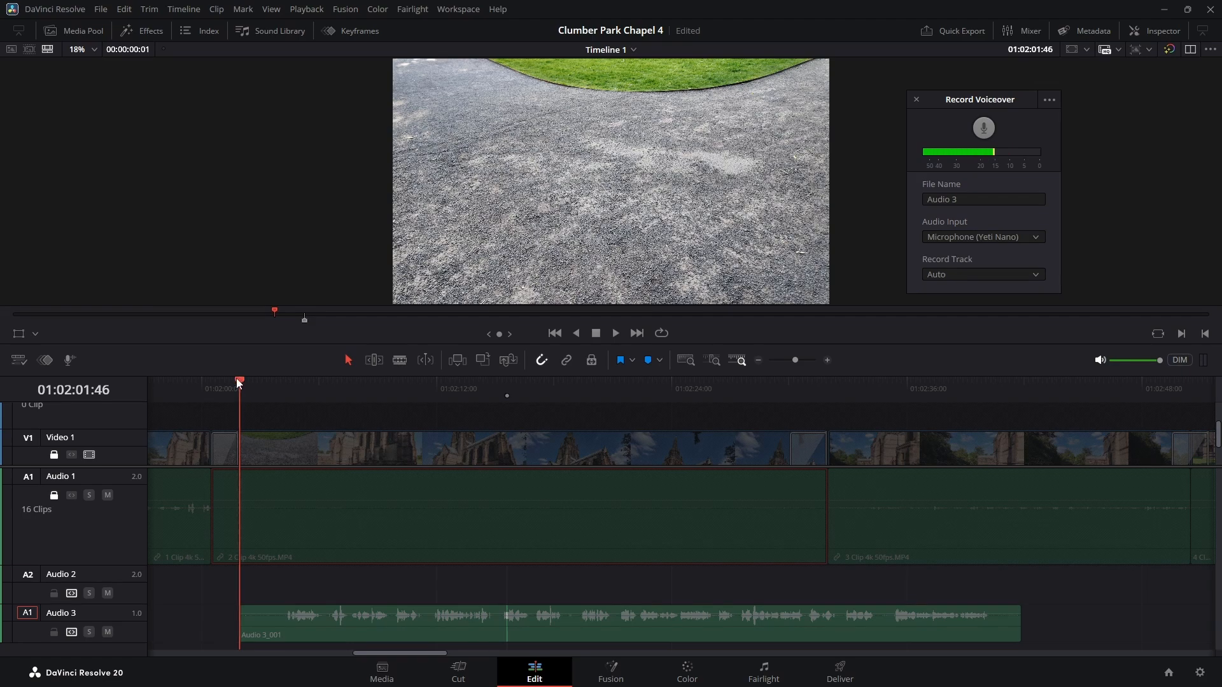
pyautogui.moveTo(236, 378); pyautogui.dragTo(197, 395)
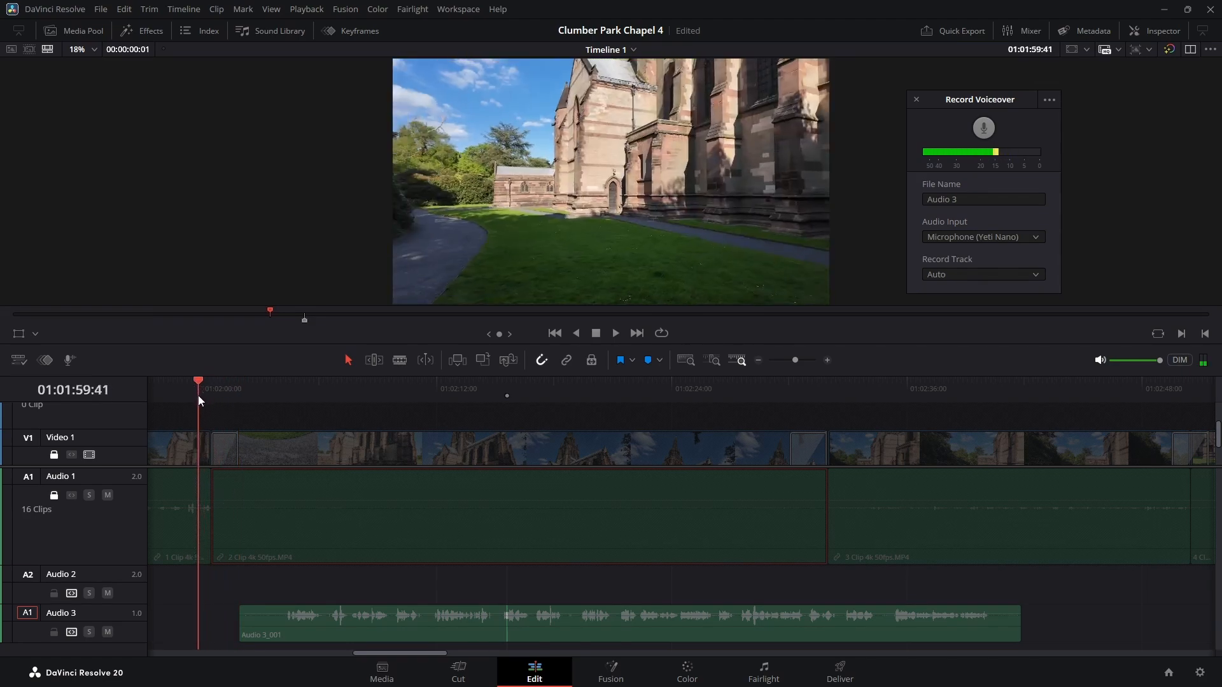
pyautogui.click(615, 333)
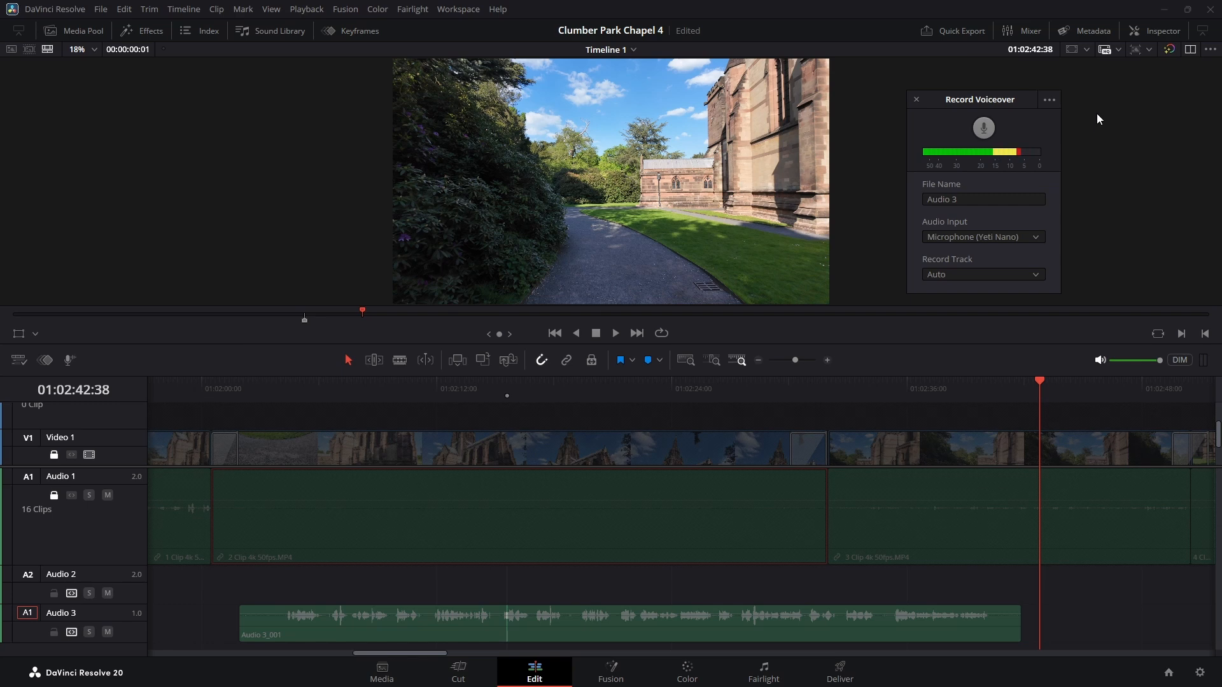
# Step: Close the voiceover recorder, delete the Audio 3 track holding the recording, and save the project
pyautogui.click(916, 100)
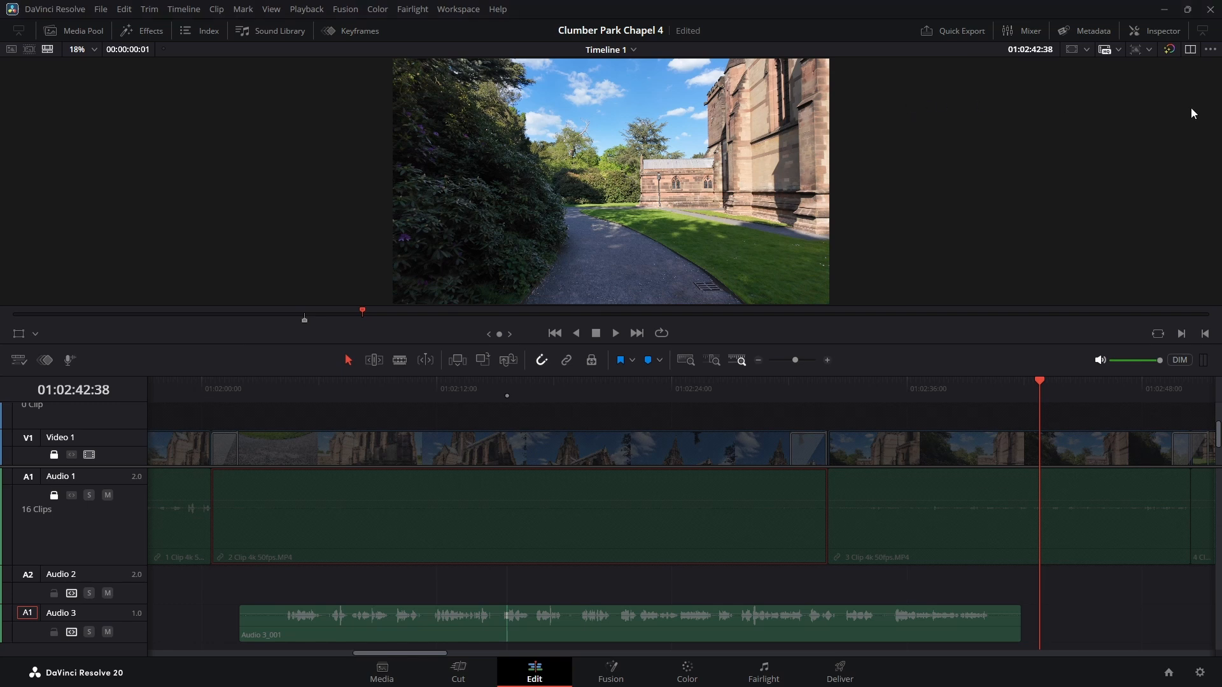
pyautogui.rightClick(10, 616)
pyautogui.click(72, 546)
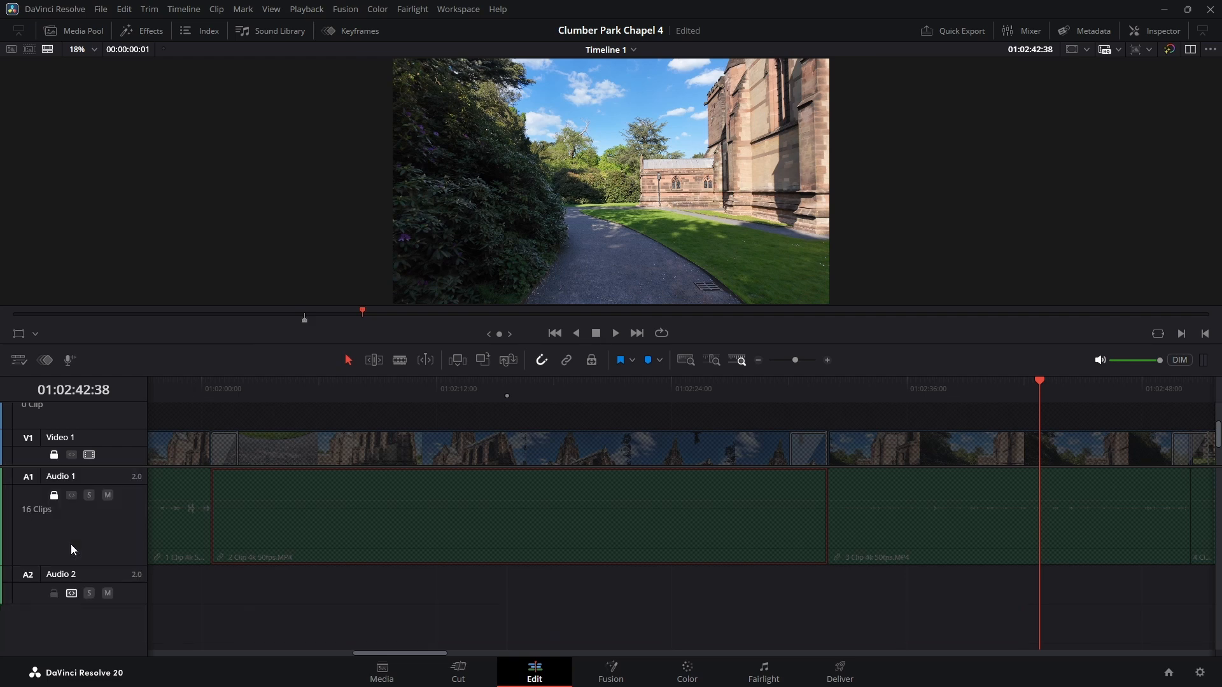
pyautogui.hotkey('ctrl', 's')
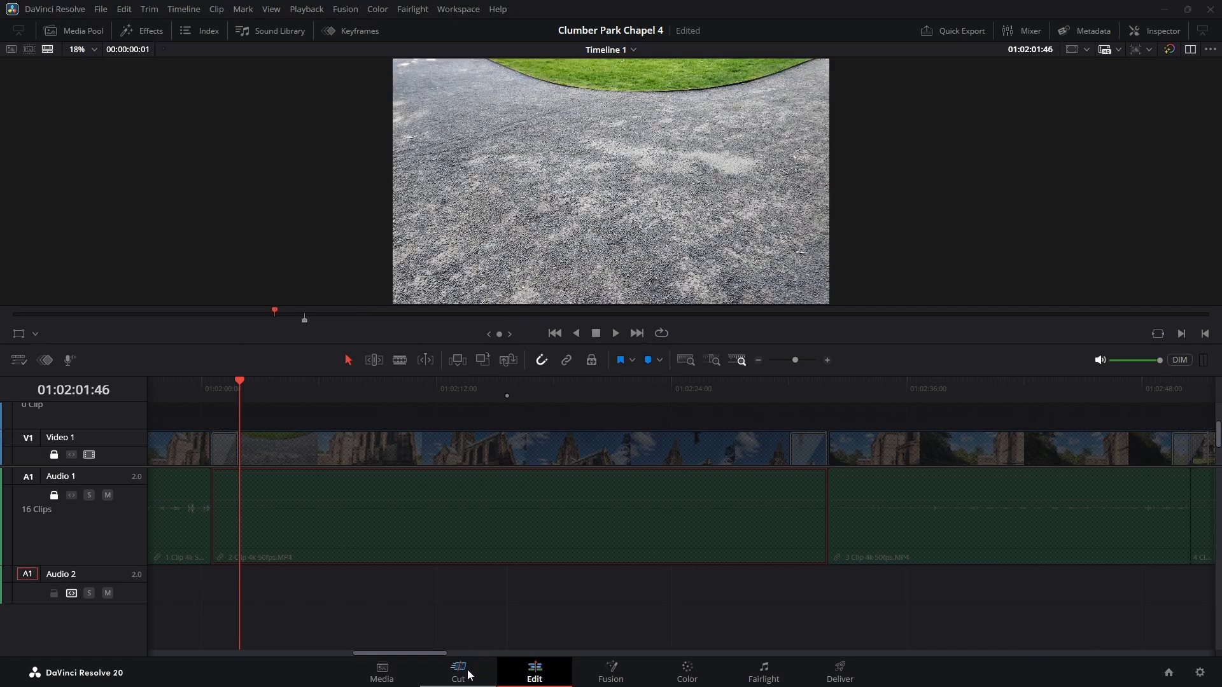
# Step: Show the voiceover tools on the Cut page and set their audio input to Microphone (Yeti Nano)
pyautogui.click(467, 675)
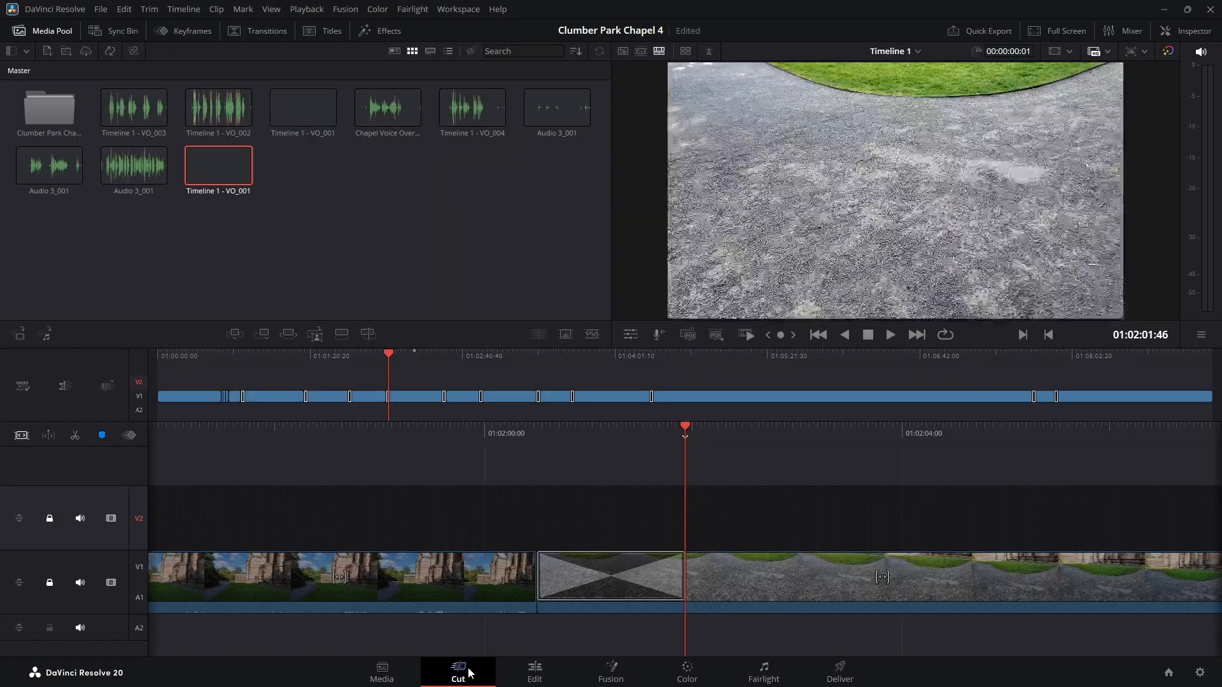
pyautogui.click(658, 334)
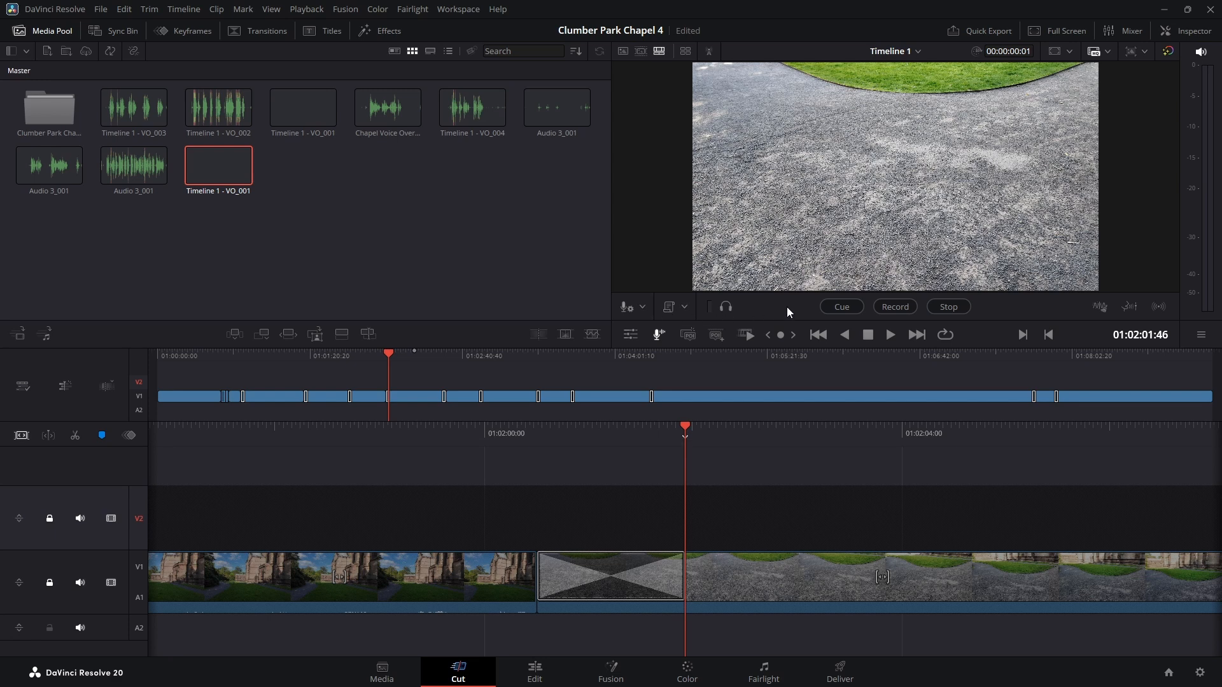
pyautogui.click(642, 307)
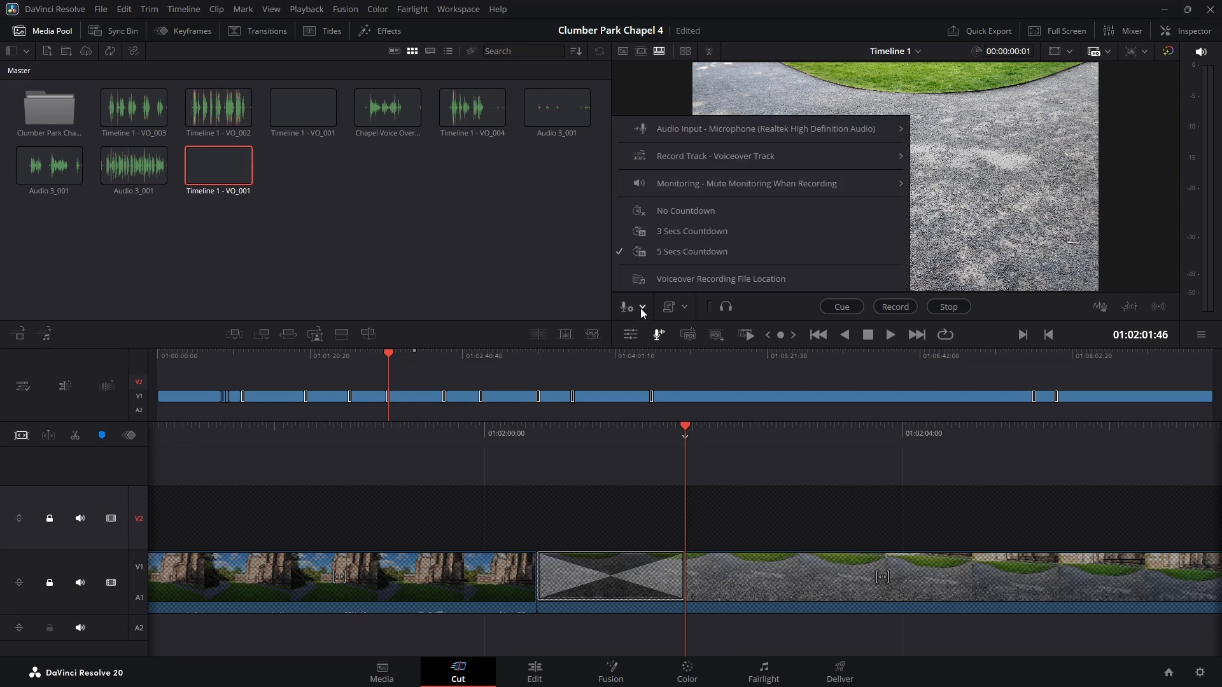
pyautogui.moveTo(624, 124)
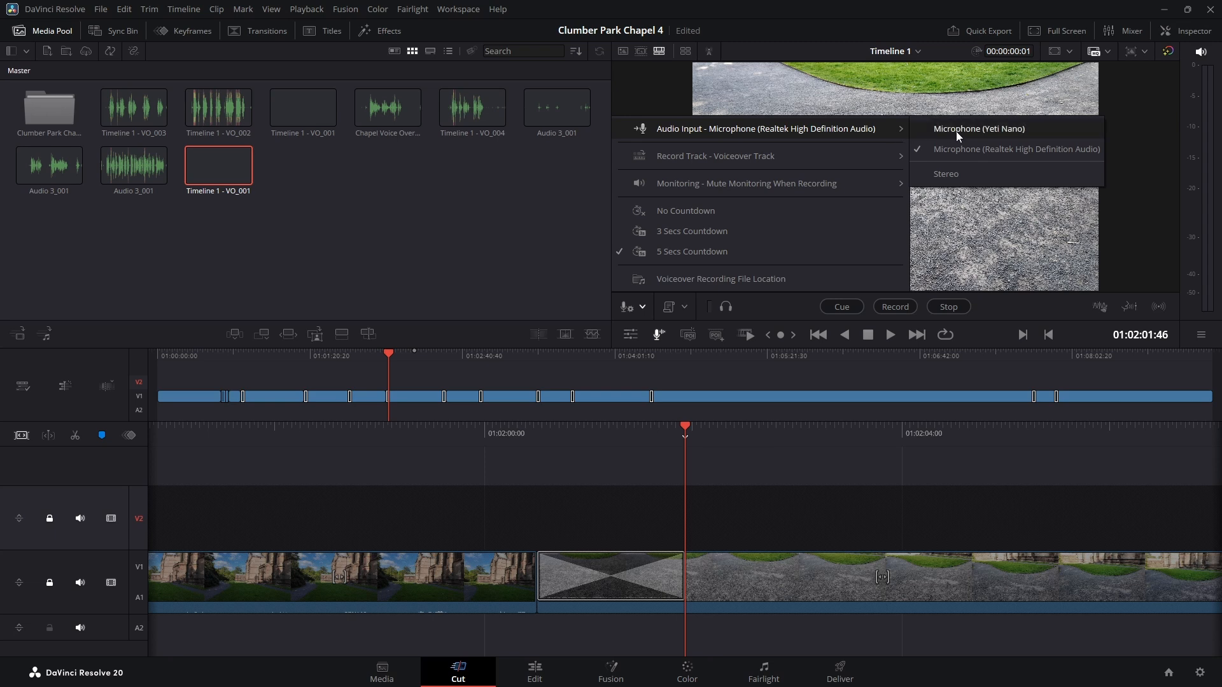
pyautogui.click(988, 131)
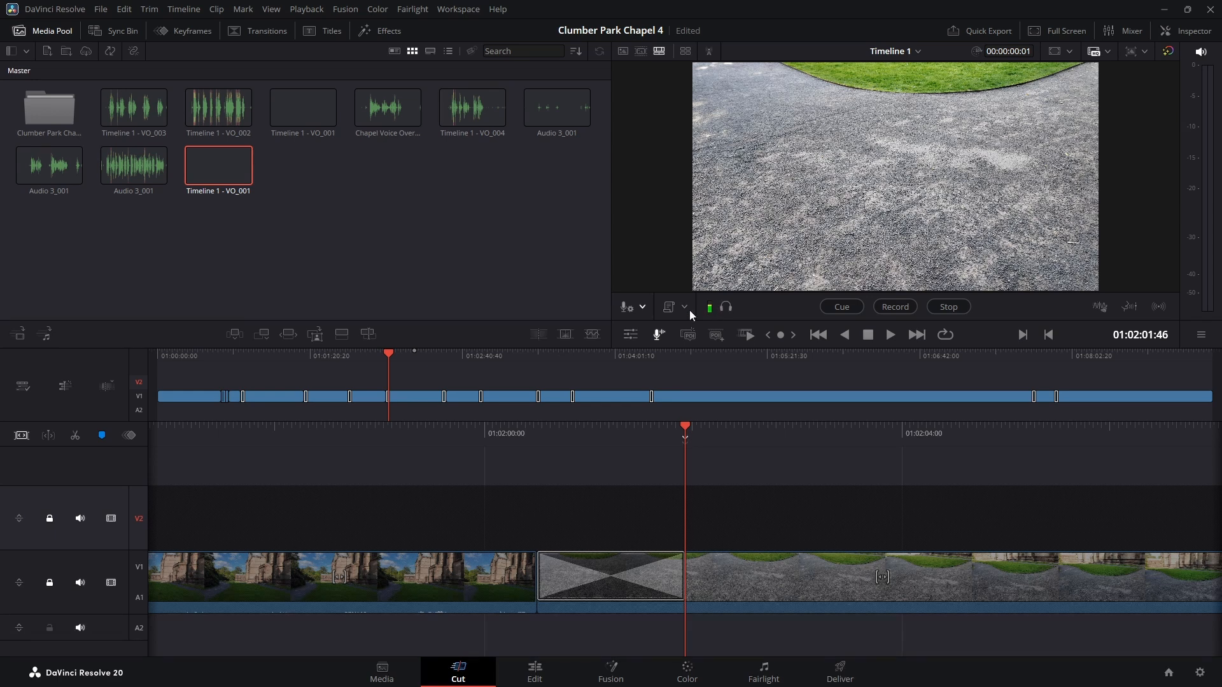
# Step: Examine the voiceover settings for record track, monitoring, countdown and recording file location
pyautogui.click(642, 306)
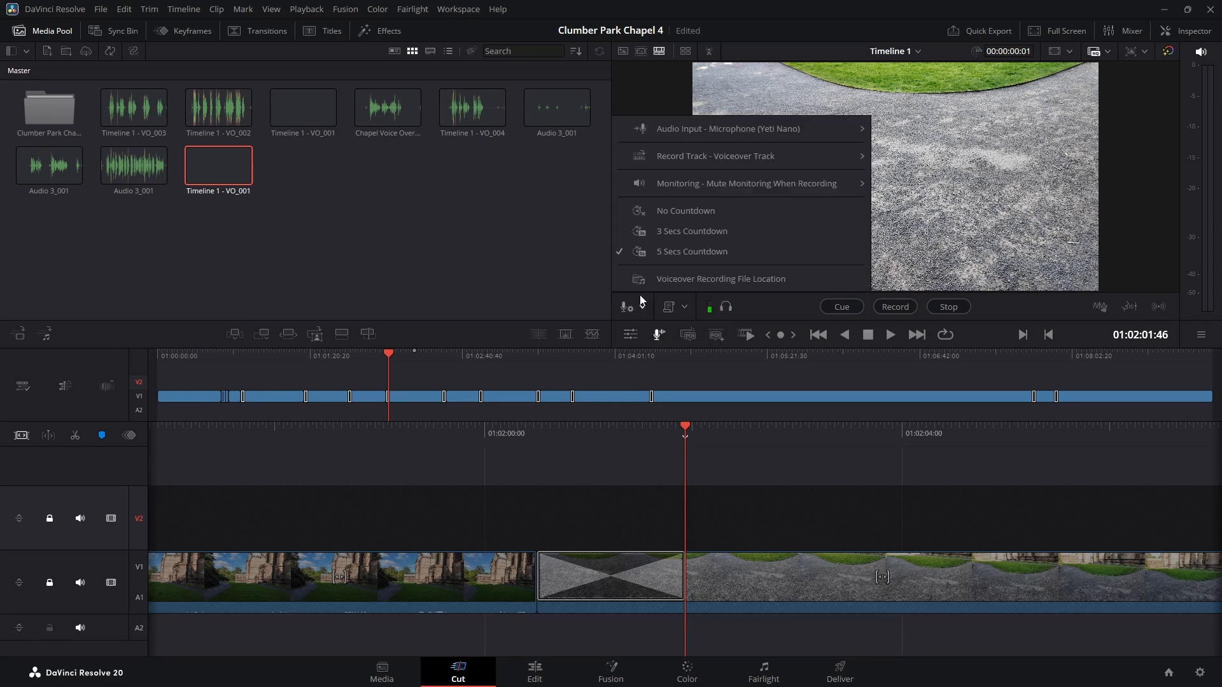
pyautogui.moveTo(678, 160)
pyautogui.moveTo(853, 156)
pyautogui.moveTo(845, 182)
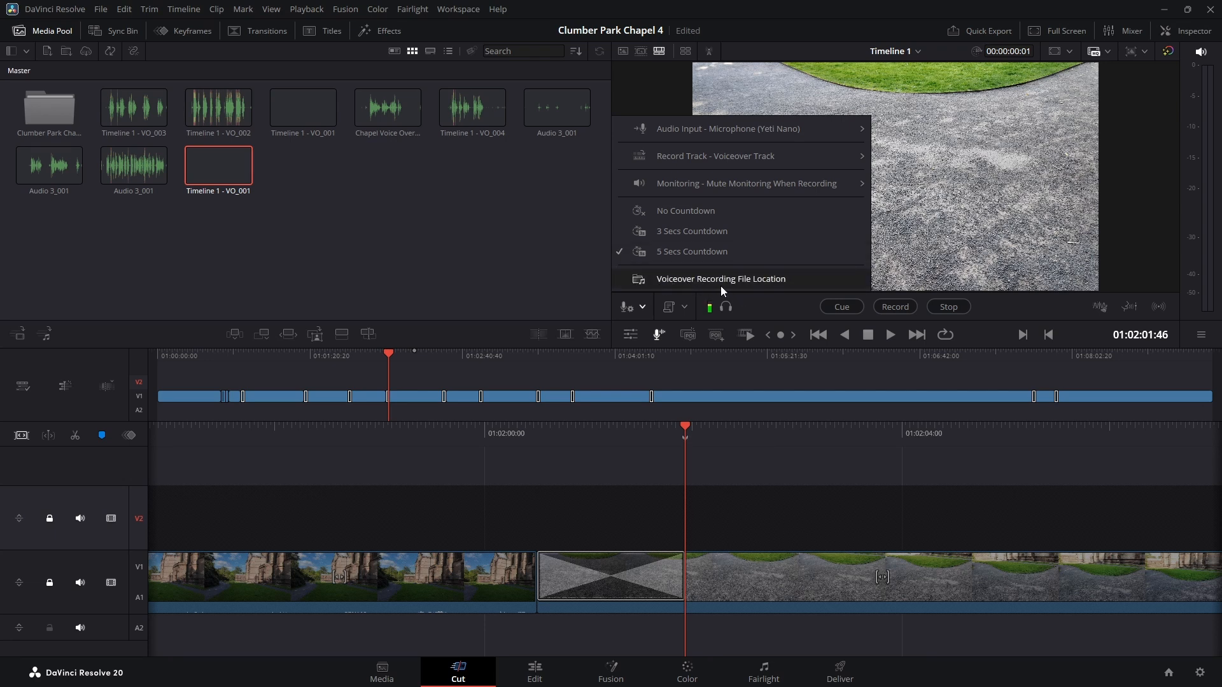
pyautogui.click(635, 302)
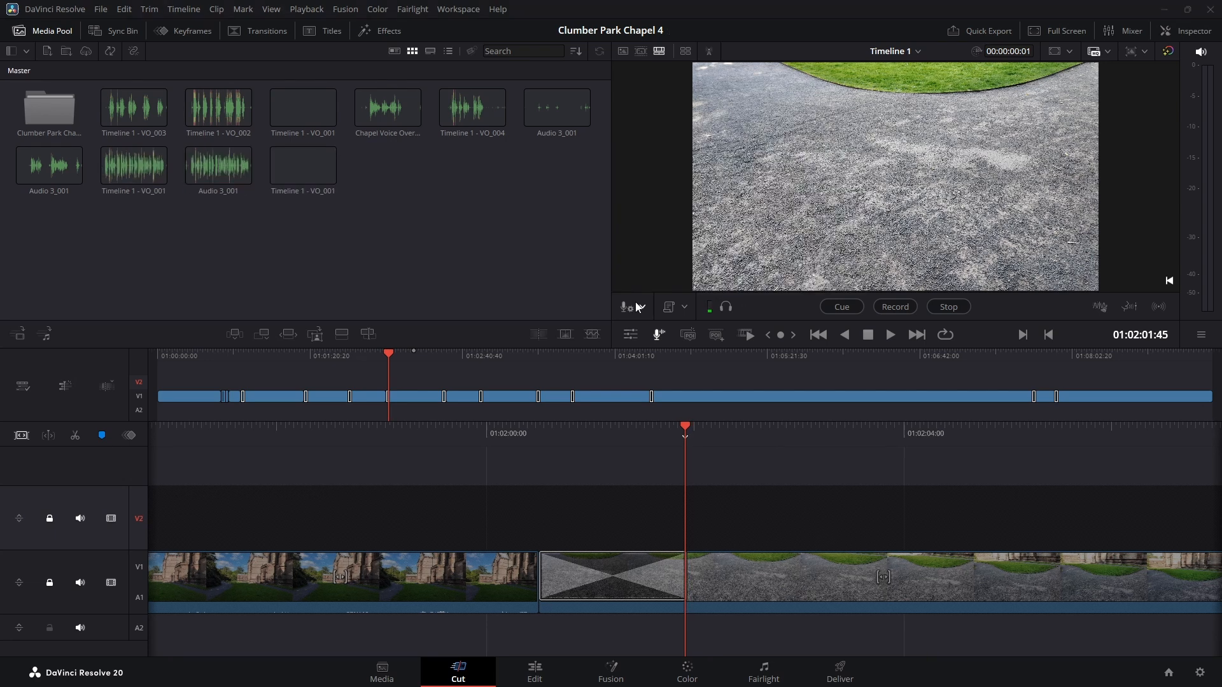
# Step: Load the script file "Voice over text CPChurch" into the voiceover prompter
pyautogui.click(685, 307)
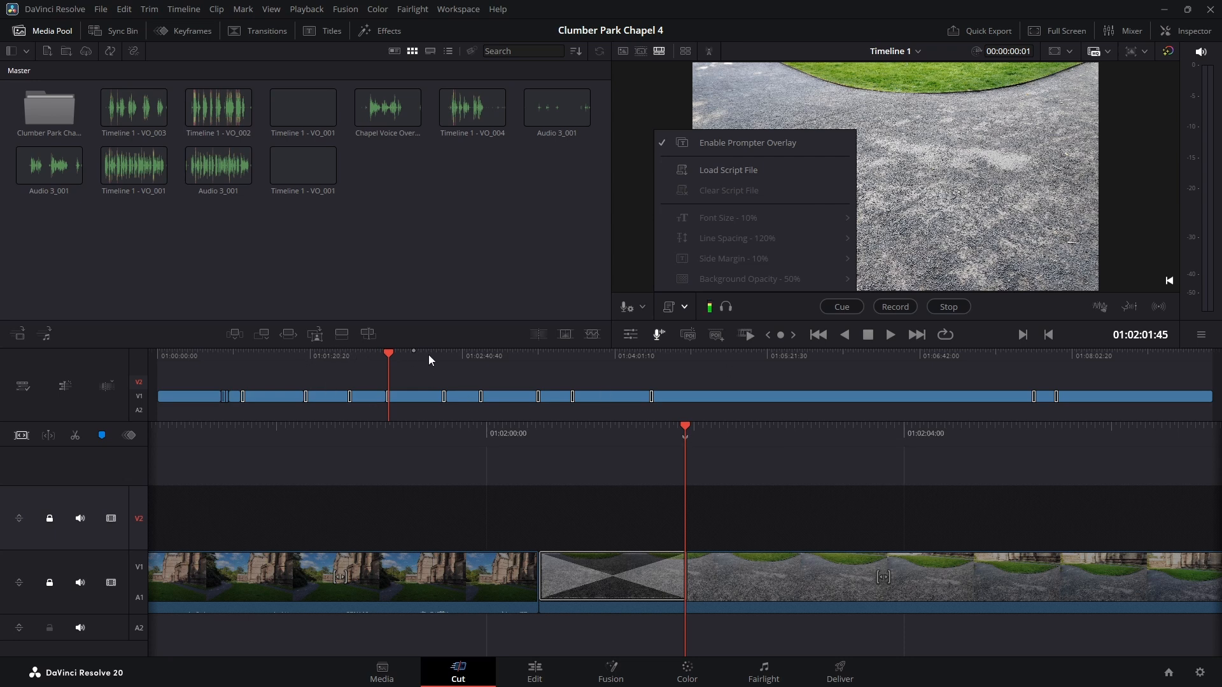
pyautogui.click(726, 171)
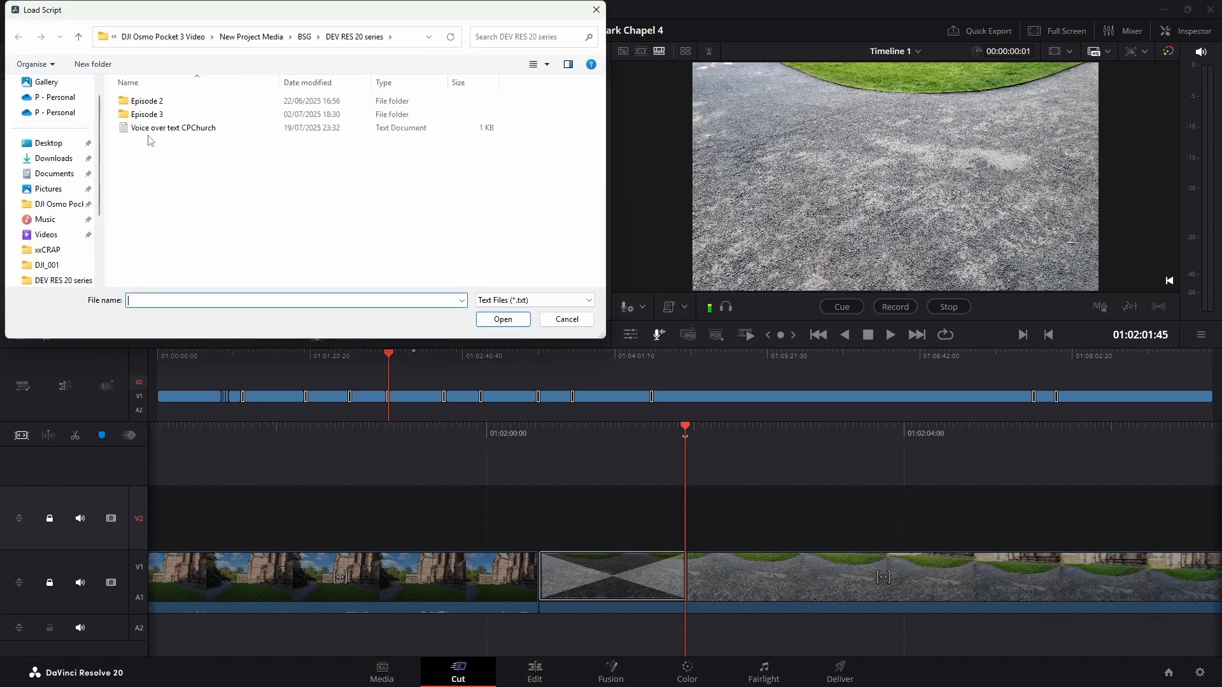
pyautogui.doubleClick(196, 128)
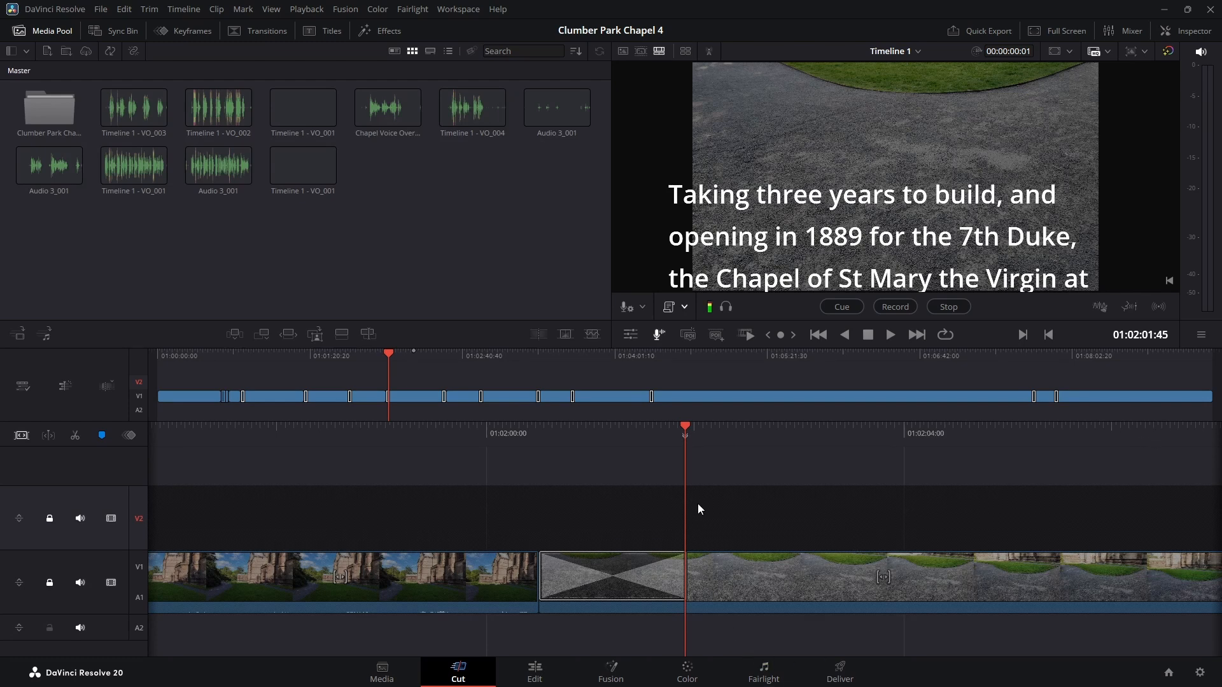
# Step: Play the timeline forward to 01:02:24:23 and mark an out point there
pyautogui.press('space')
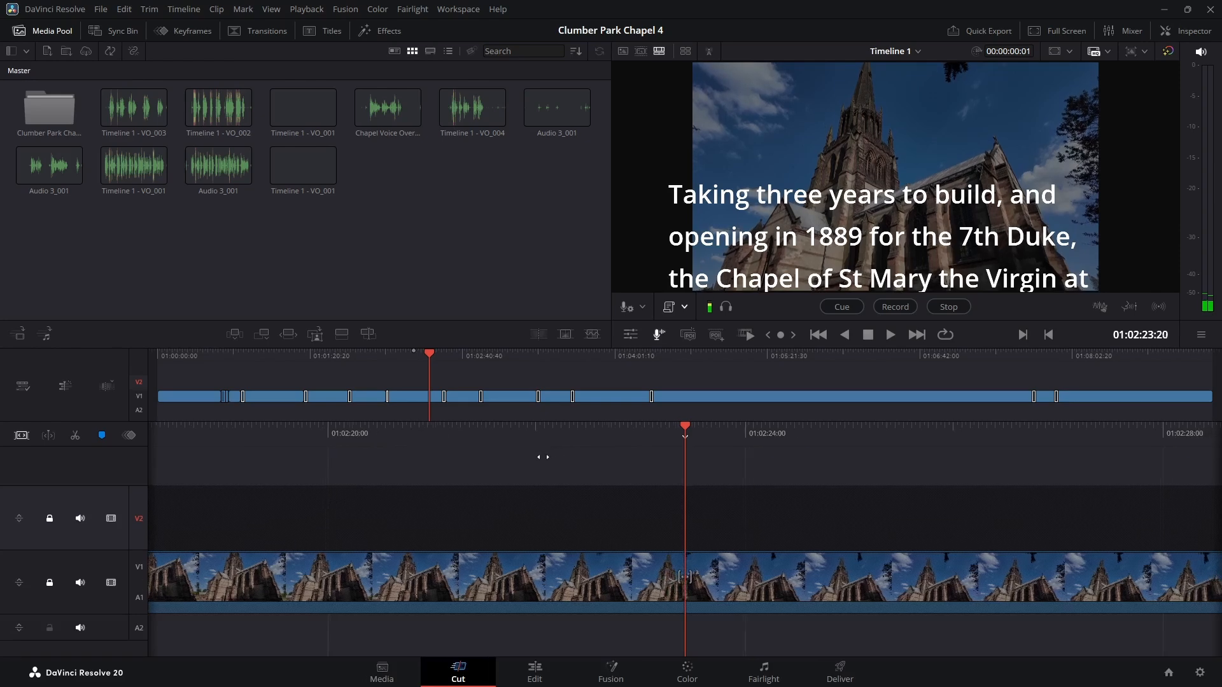
pyautogui.press('space')
pyautogui.press('space')
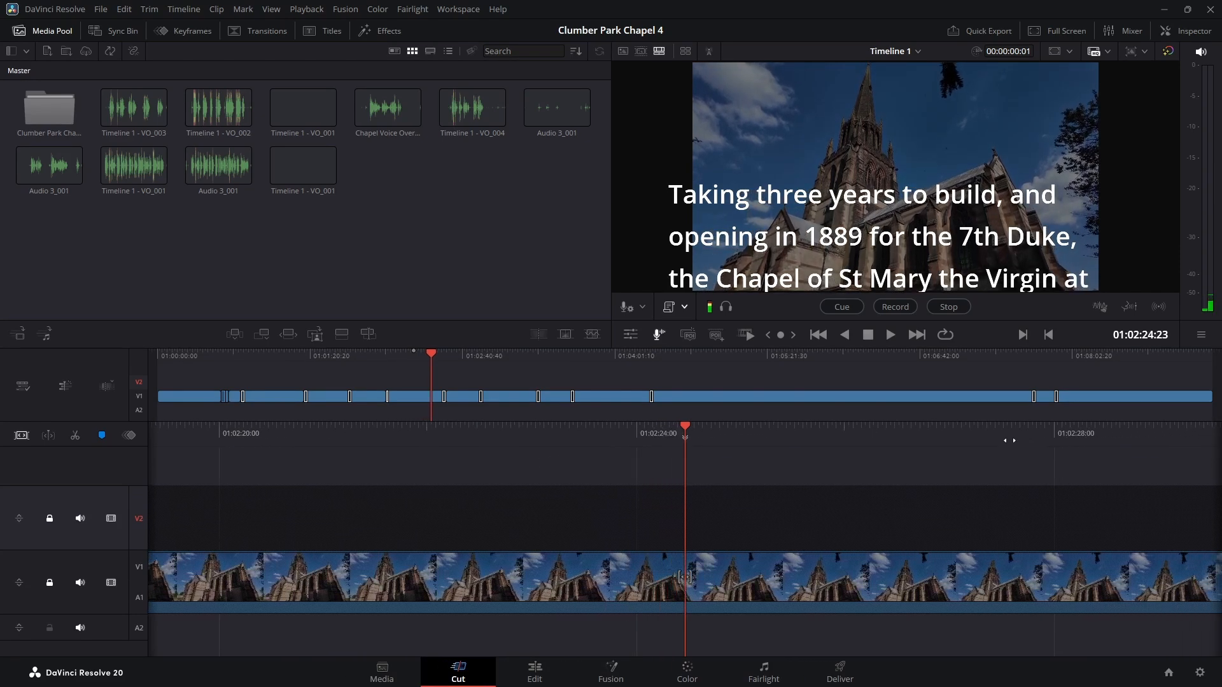
pyautogui.click(1047, 335)
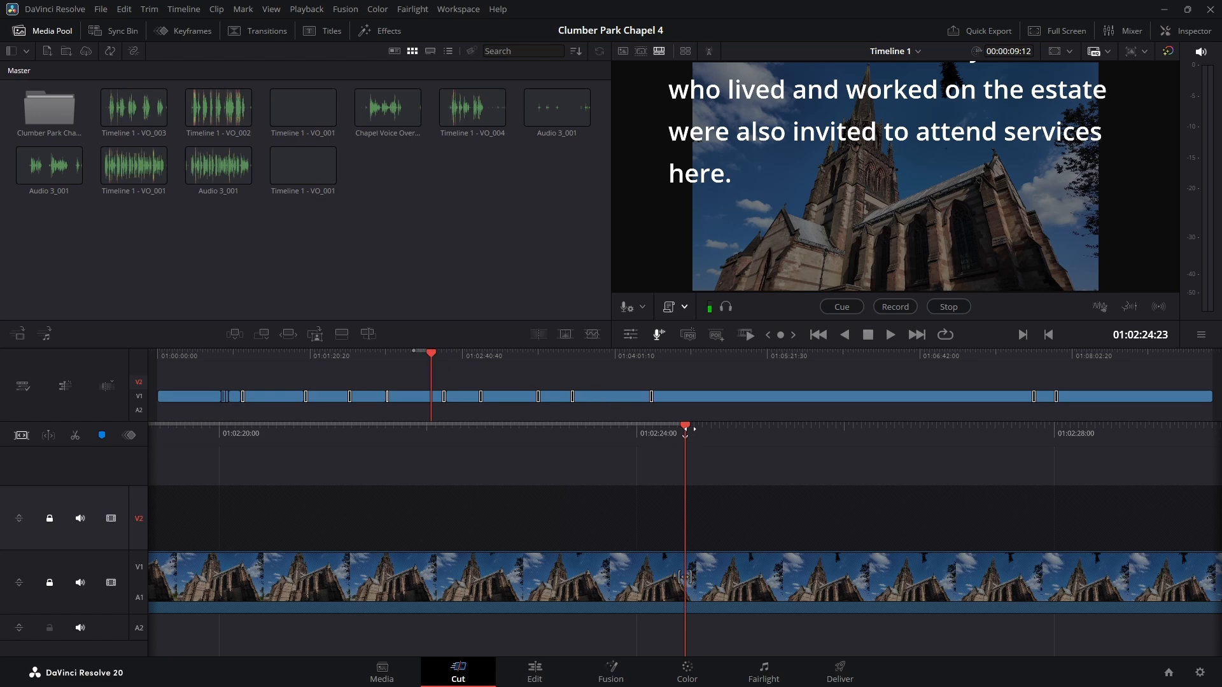
# Step: Move the playhead back to 01:02:01:45, at the end of the transition, and mark an in point there
pyautogui.moveTo(289, 433); pyautogui.dragTo(1014, 461)
pyautogui.moveTo(376, 449); pyautogui.dragTo(868, 464)
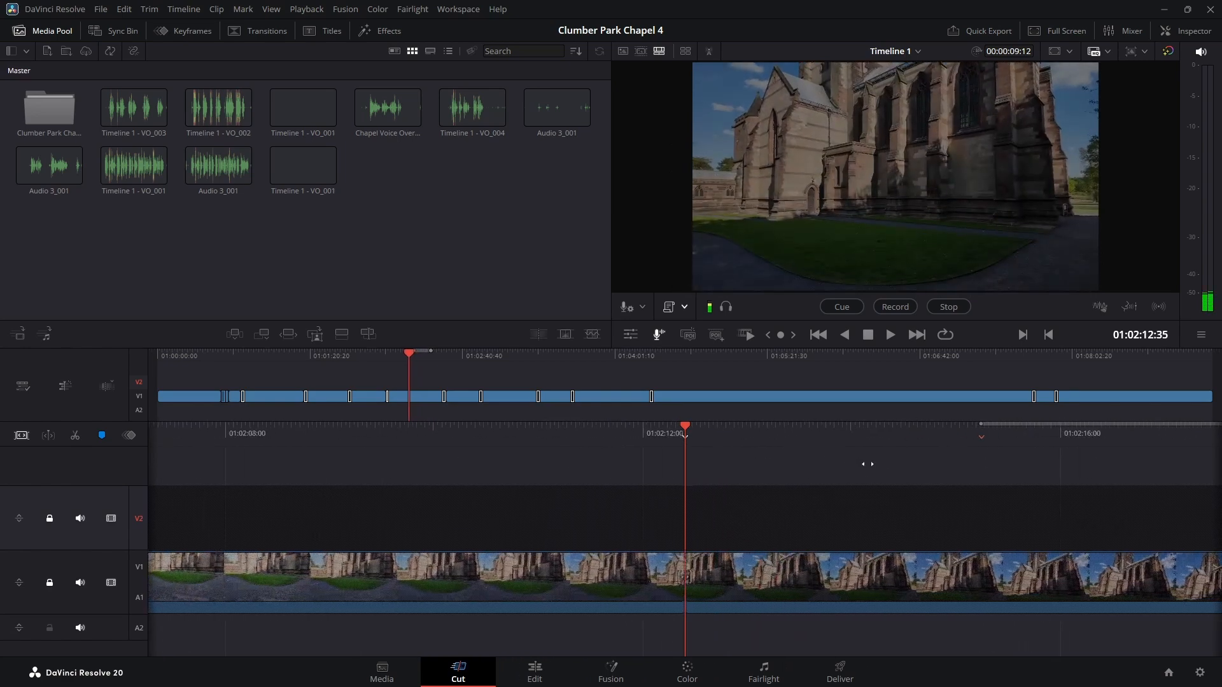
pyautogui.moveTo(304, 428); pyautogui.dragTo(1007, 439)
pyautogui.moveTo(252, 427); pyautogui.dragTo(556, 453)
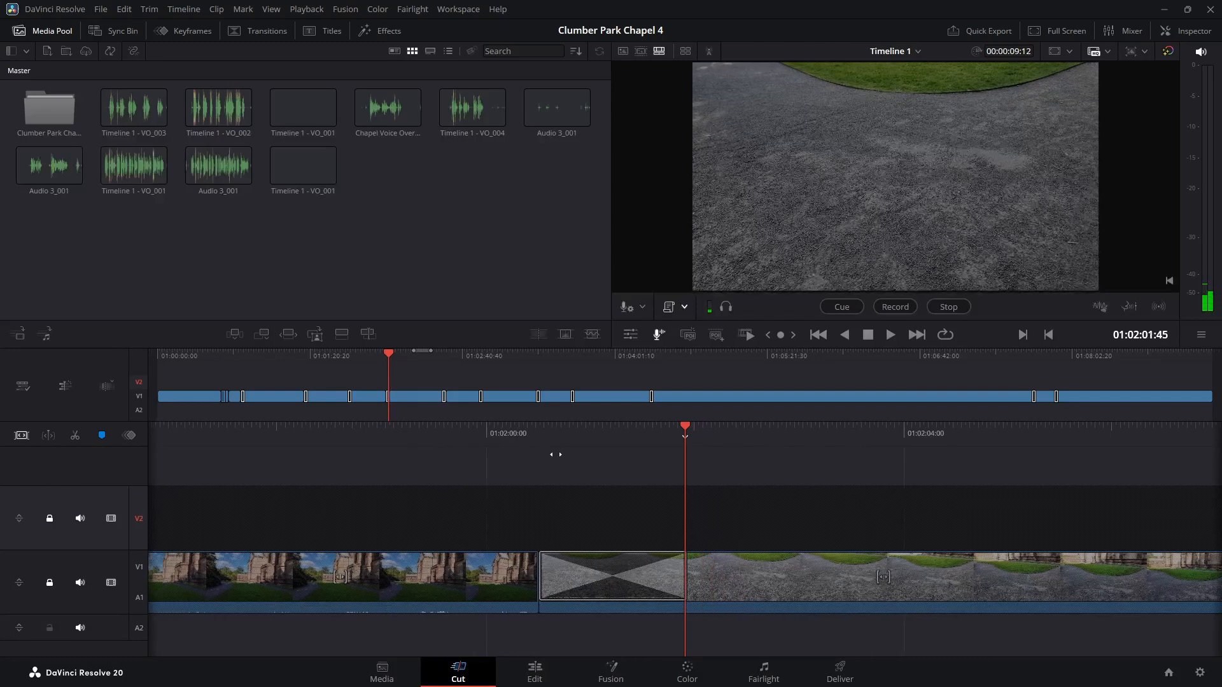
pyautogui.click(1022, 336)
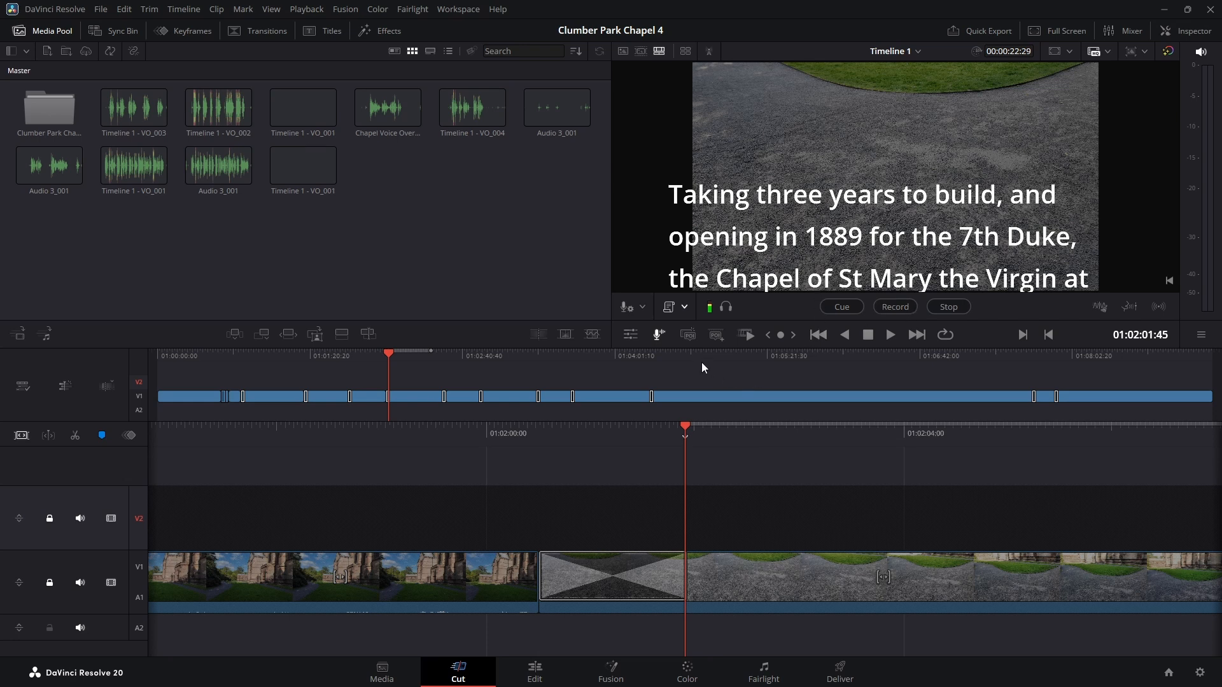
# Step: Examine the voiceover prompter options for clearing the script, font size, line spacing, side margin and background opacity
pyautogui.click(683, 309)
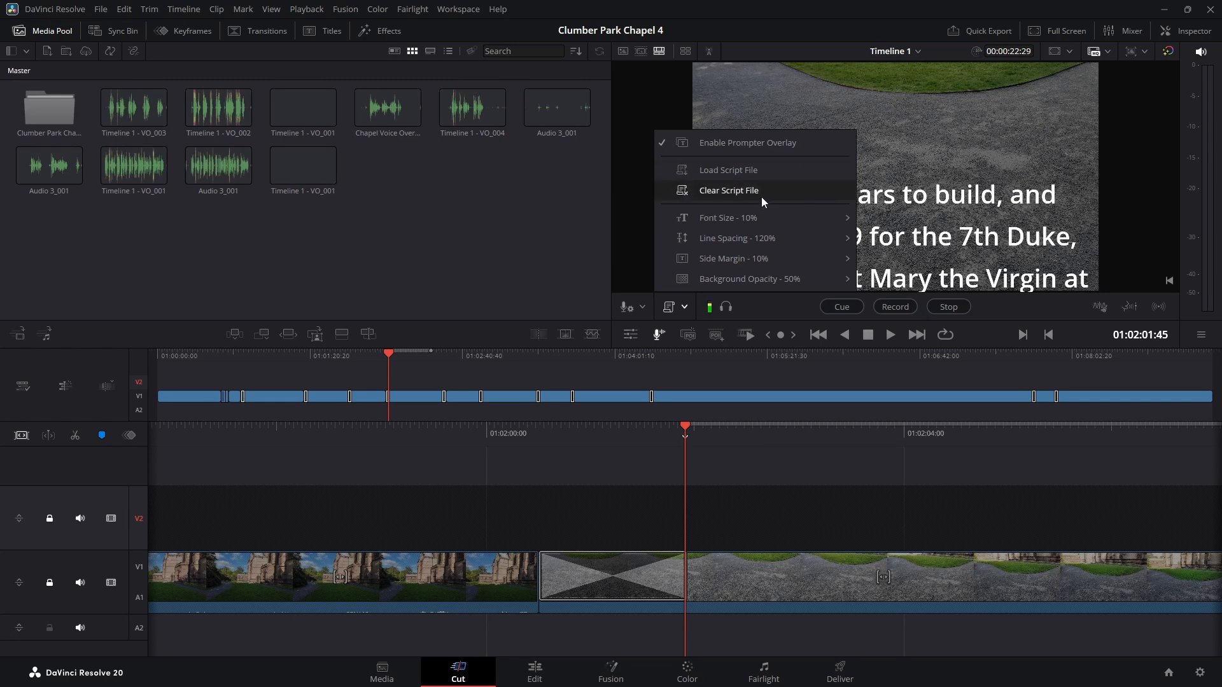
pyautogui.moveTo(729, 223)
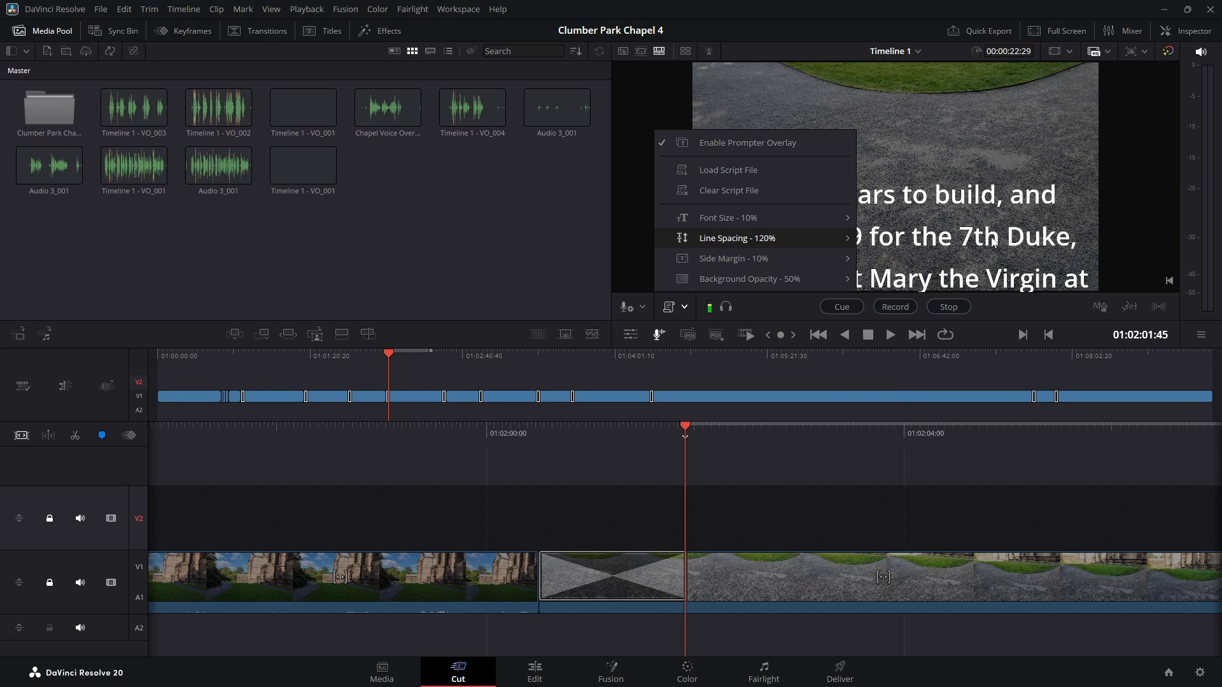
pyautogui.moveTo(712, 267)
pyautogui.moveTo(771, 280)
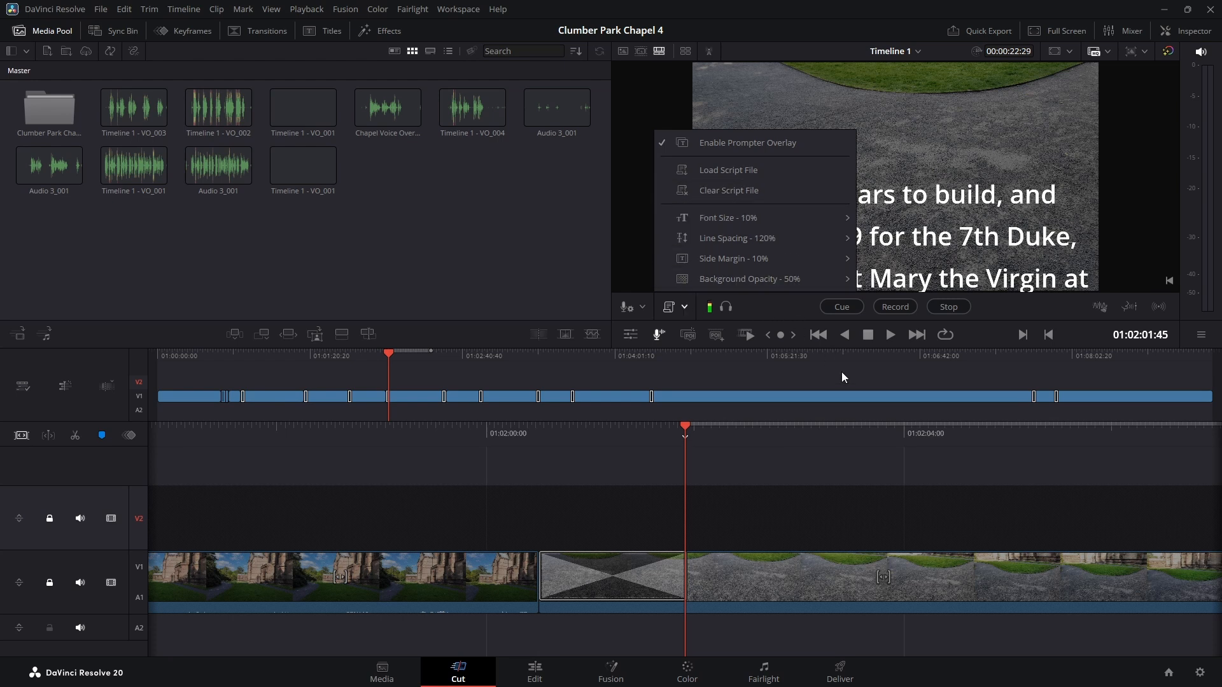
pyautogui.click(680, 311)
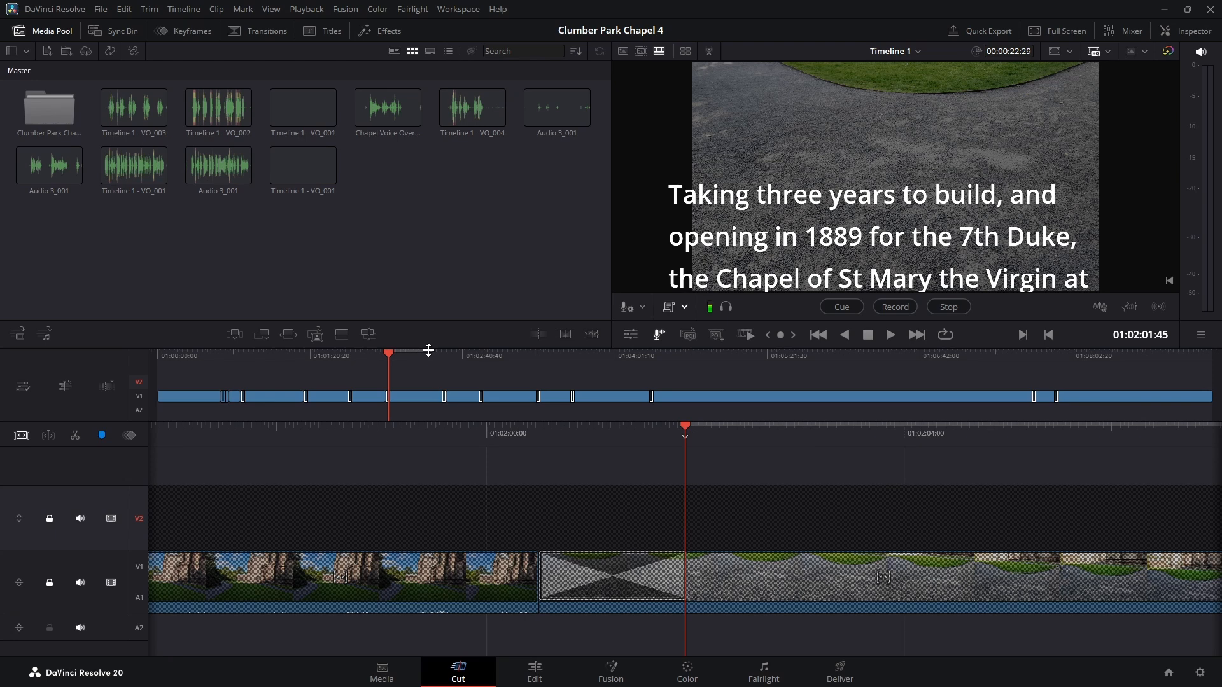
# Step: Record a voiceover take from the in point at 01:02:01:45 past the out point while reading the prompter script
pyautogui.click(897, 307)
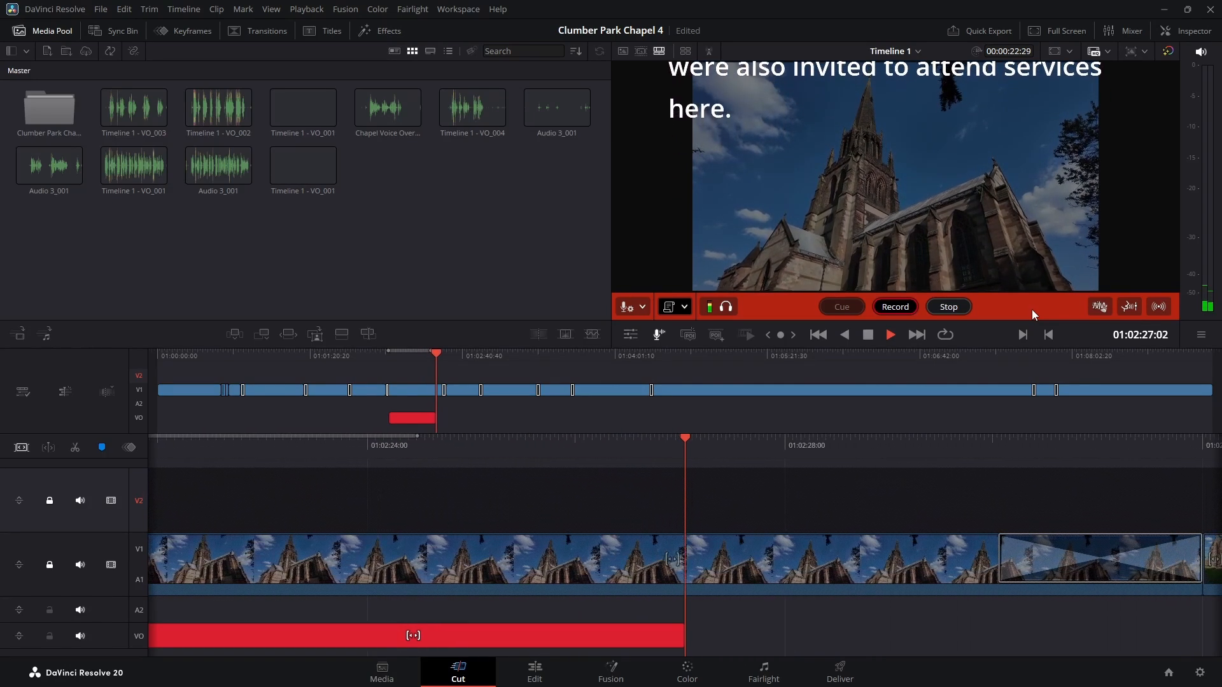
pyautogui.press('space')
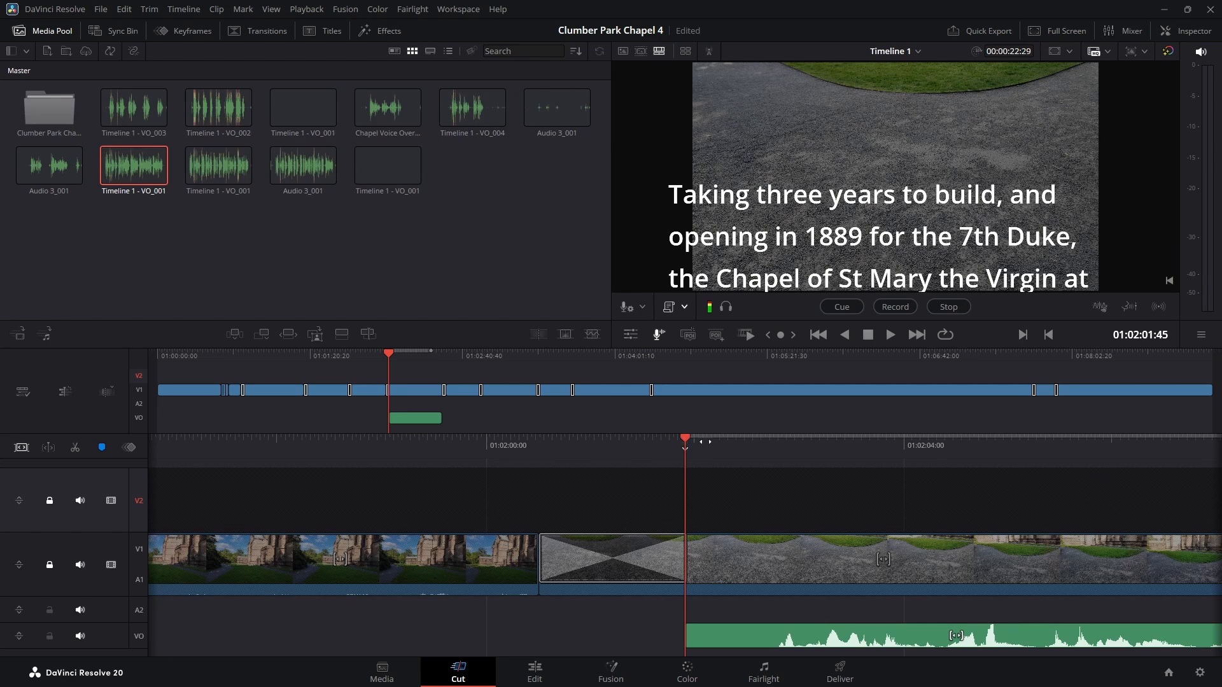
# Step: Play back the recorded voiceover on the Edit page from 01:01:59:41, and return the playhead to 01:02:30:02 near the VO clip's end
pyautogui.click(534, 673)
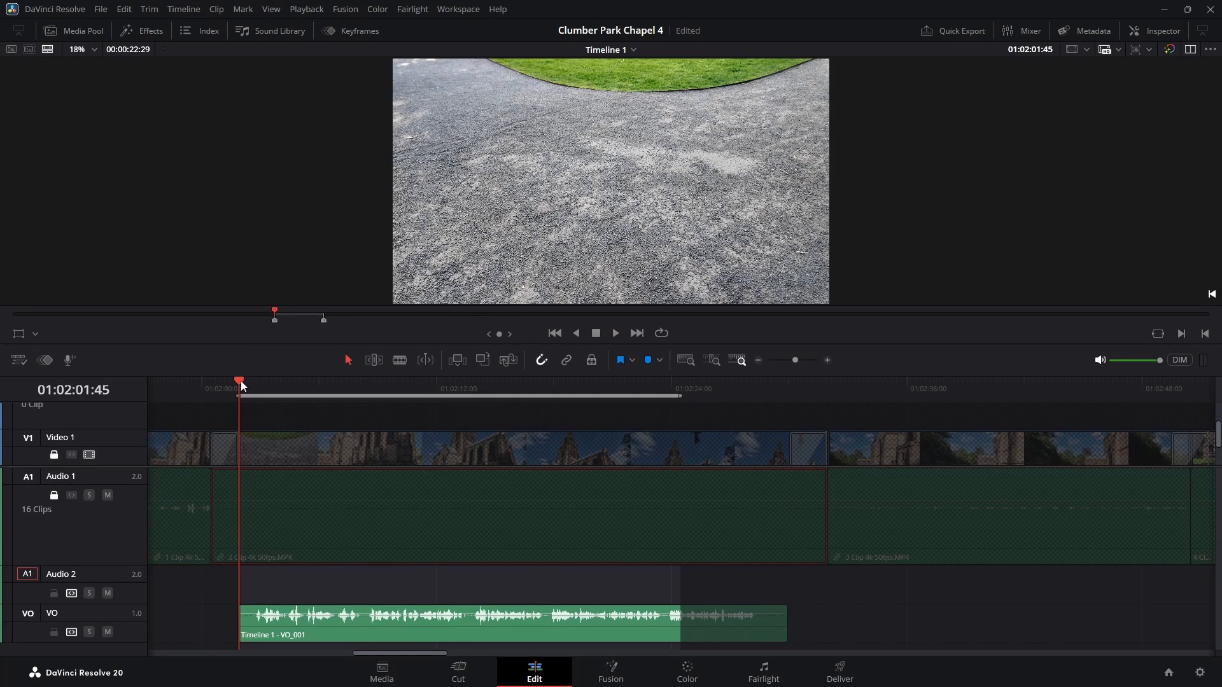
pyautogui.moveTo(241, 381); pyautogui.dragTo(198, 385)
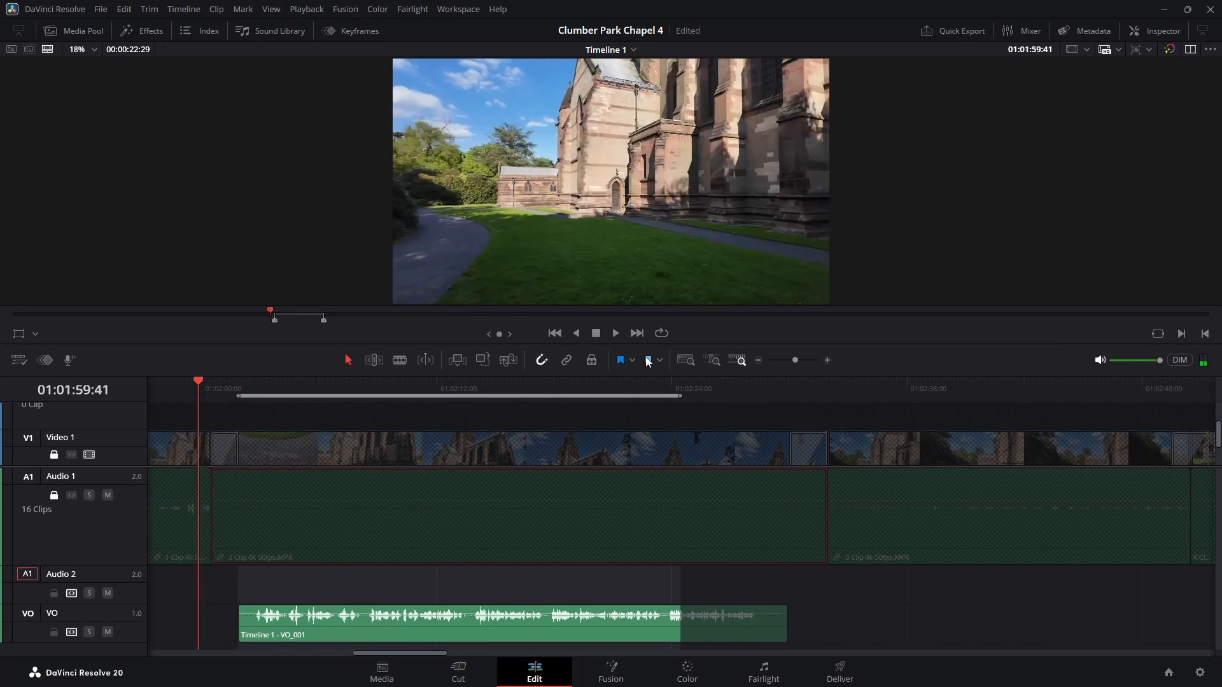
pyautogui.click(615, 334)
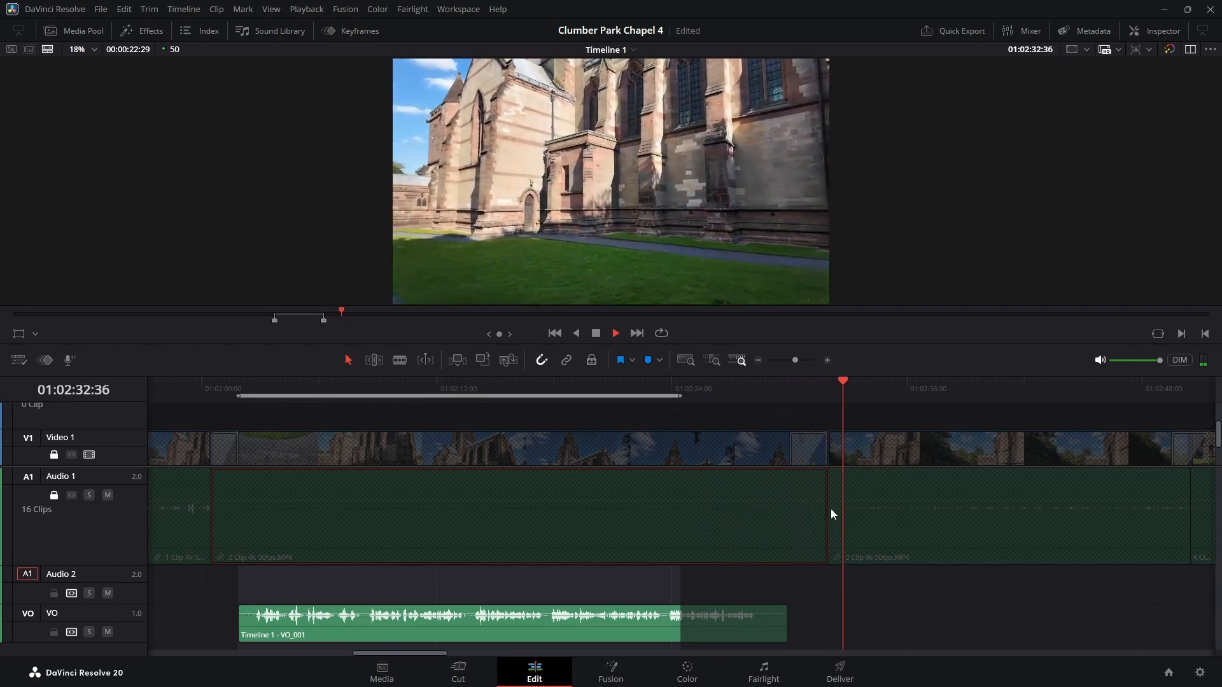
pyautogui.press('space')
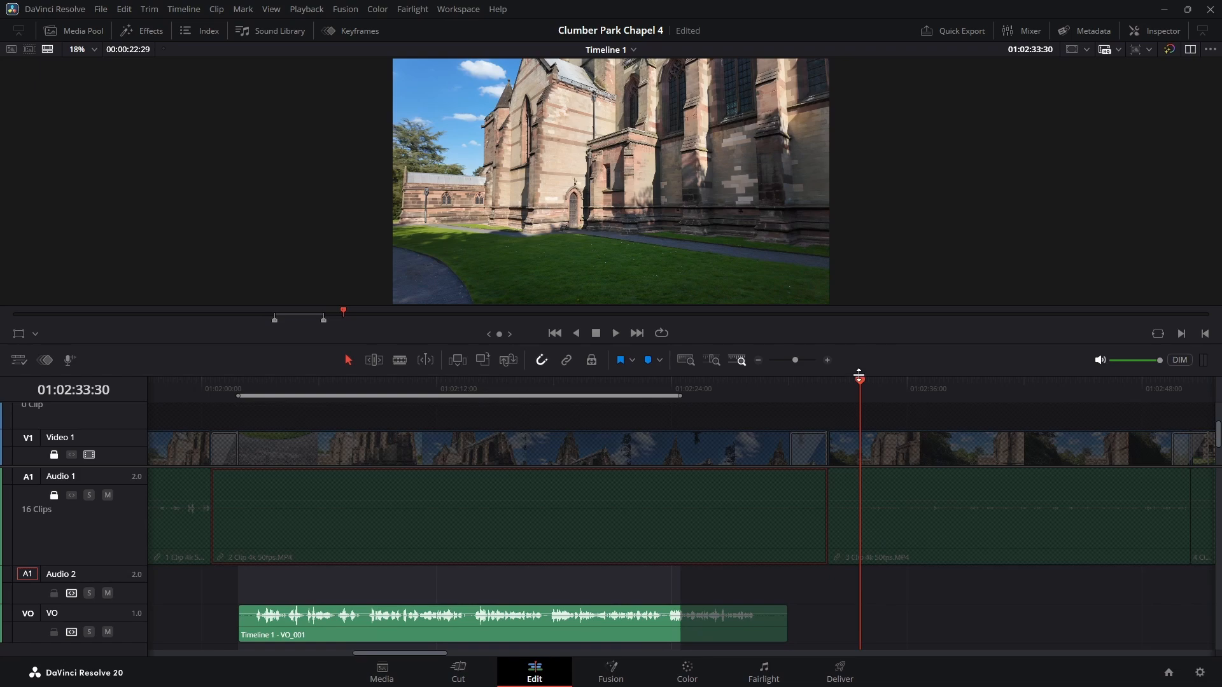
pyautogui.moveTo(859, 375); pyautogui.dragTo(790, 488)
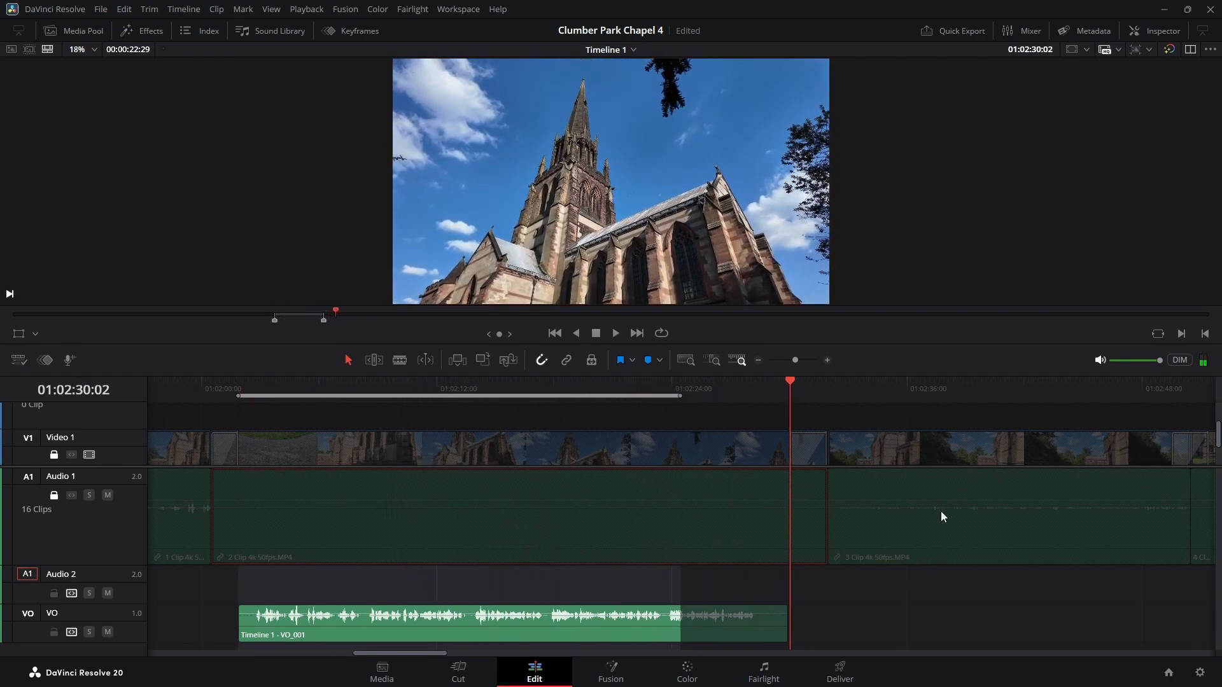